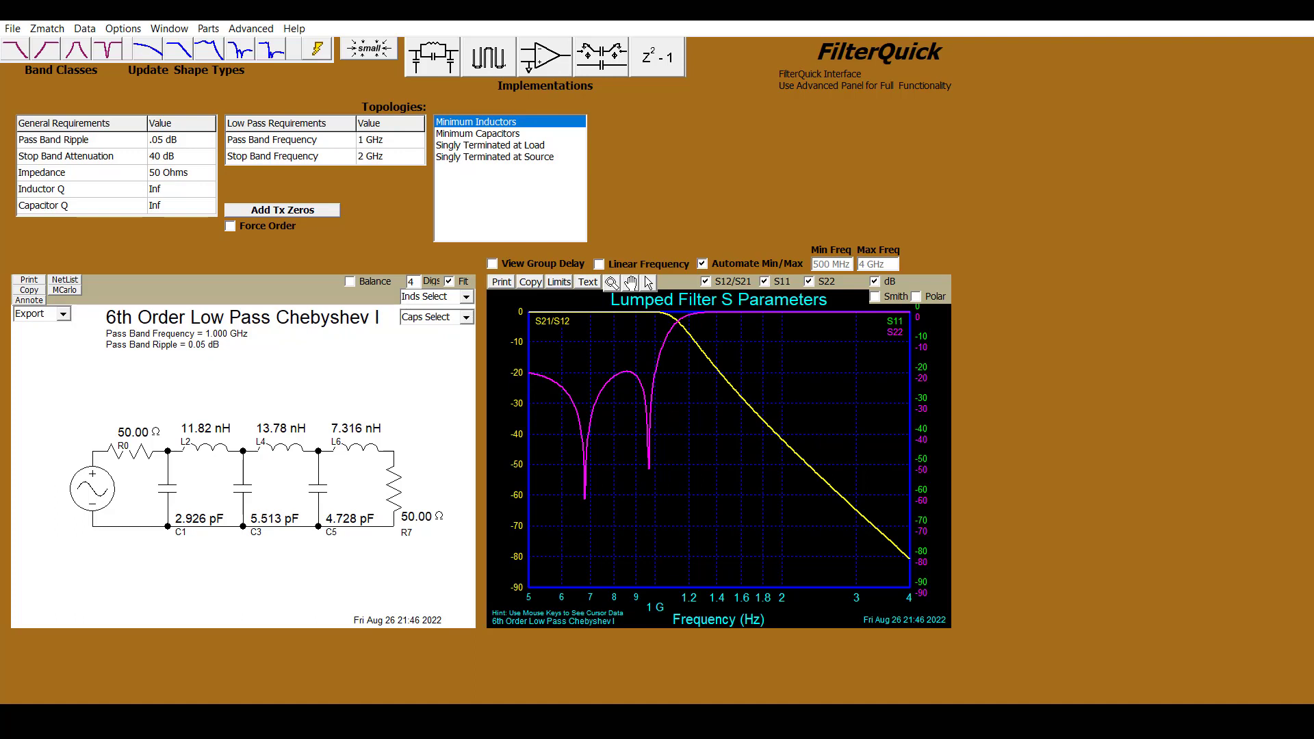
Change the filter class to high pass, then to band pass (6th-order Chebyshev I)
left_click(50, 54)
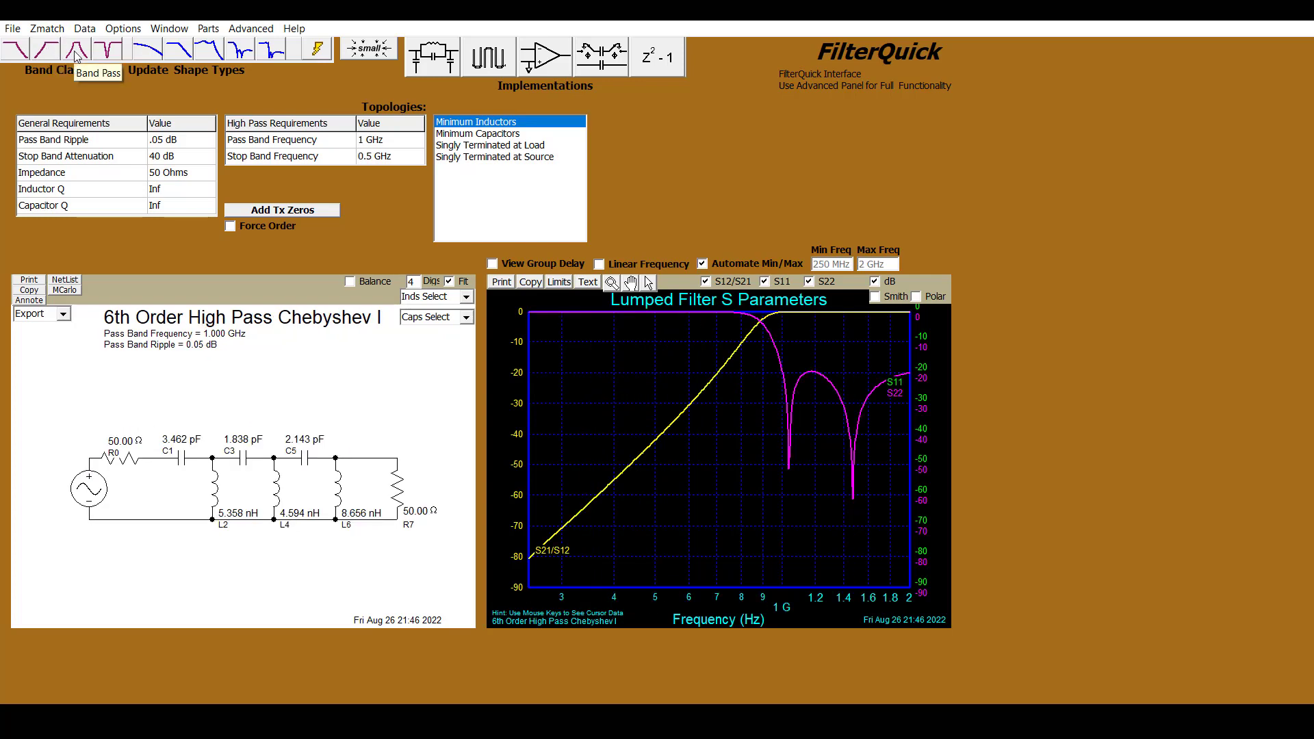
left_click(76, 54)
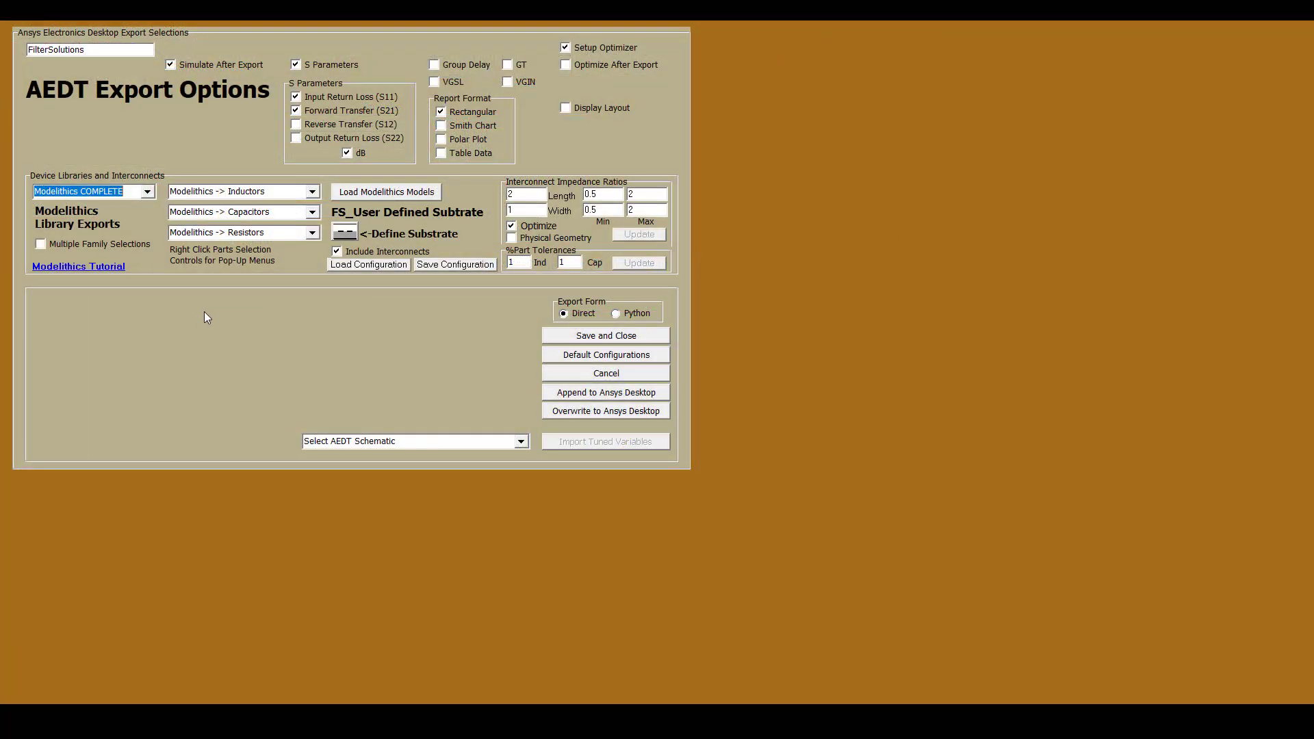
Load the Modelithics part models and bring up the list of inductor models
left_click(398, 194)
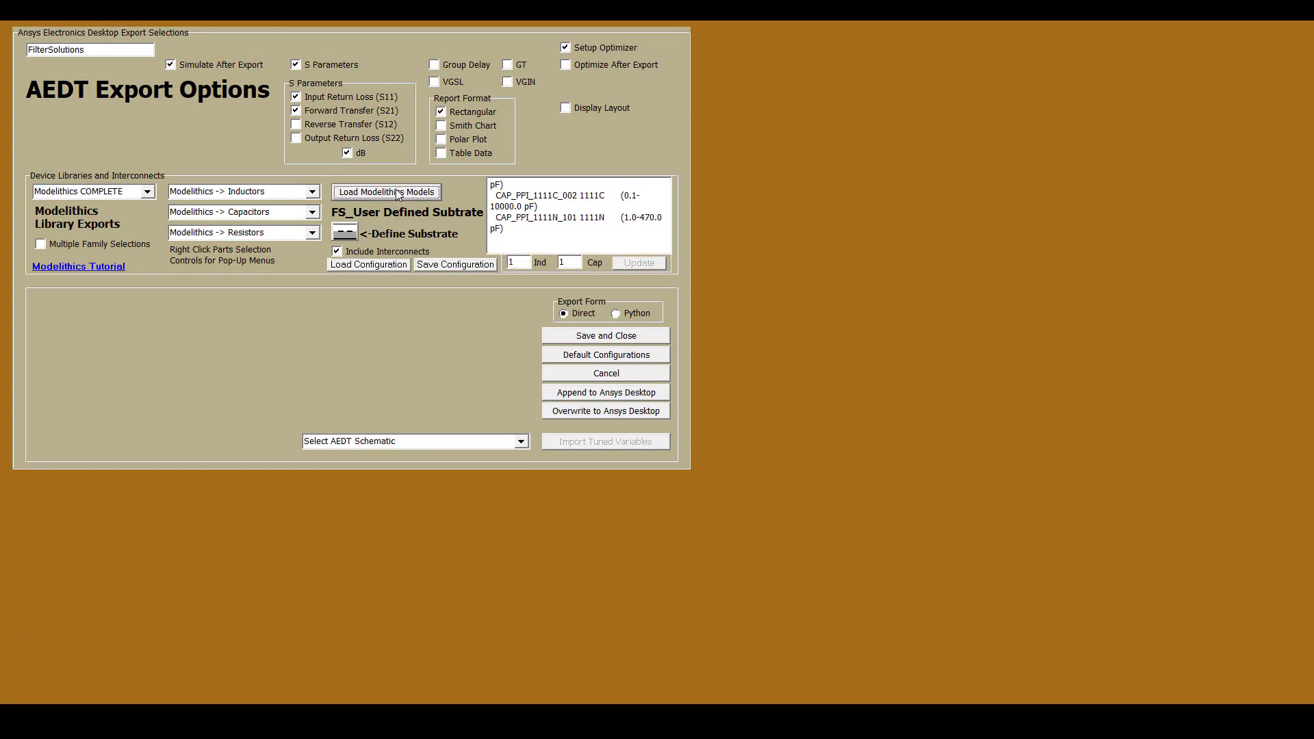
left_click(312, 195)
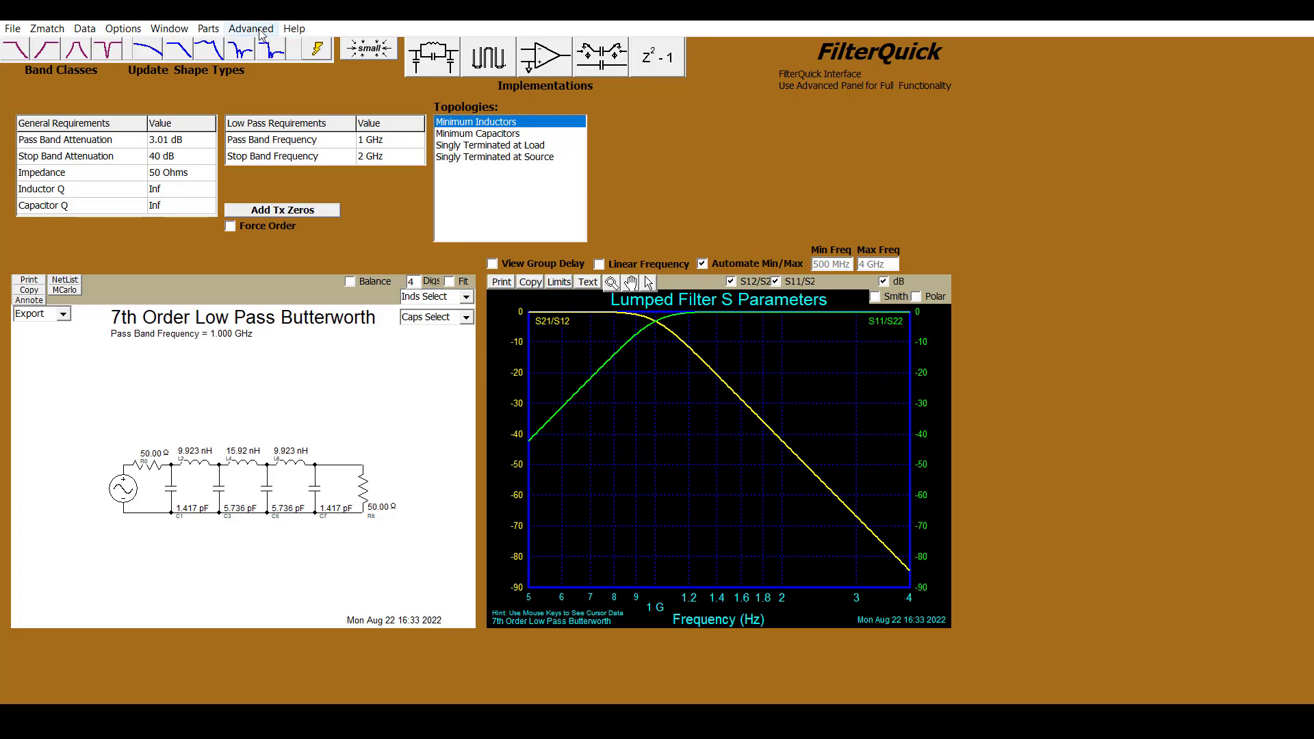
left_click(259, 32)
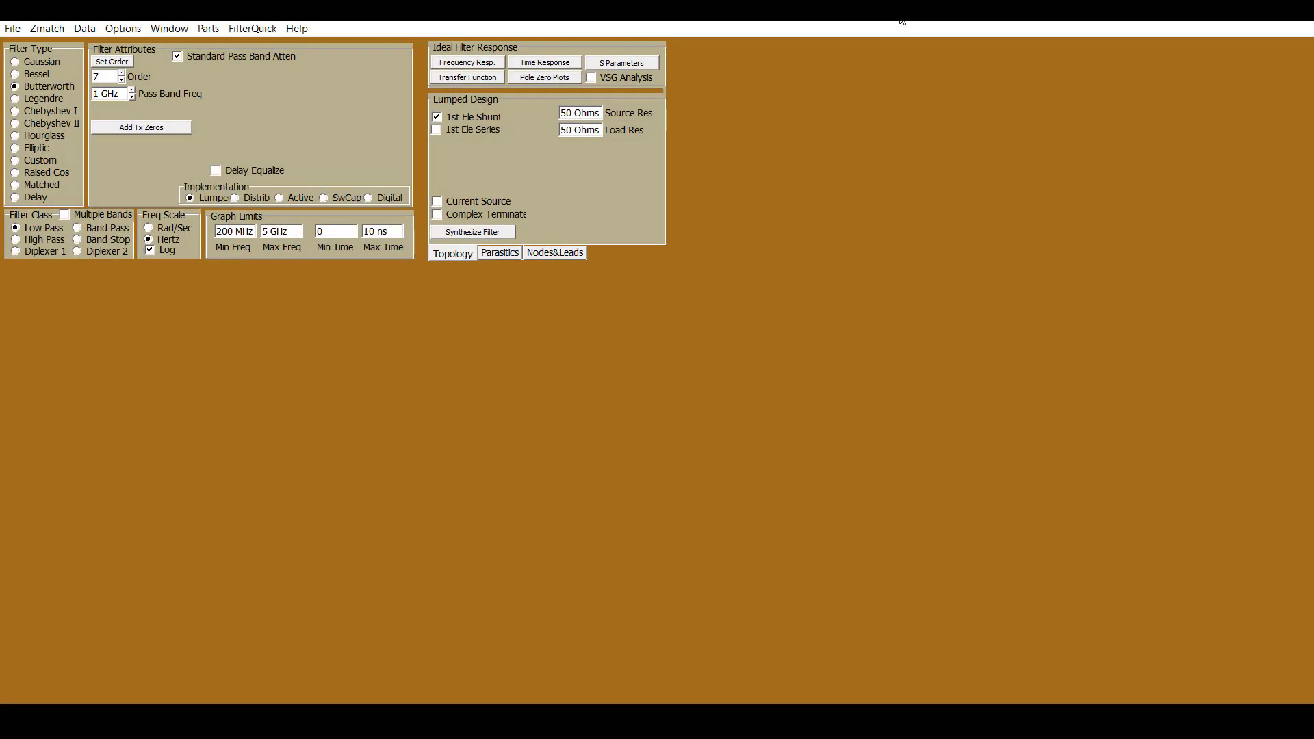
left_click(260, 23)
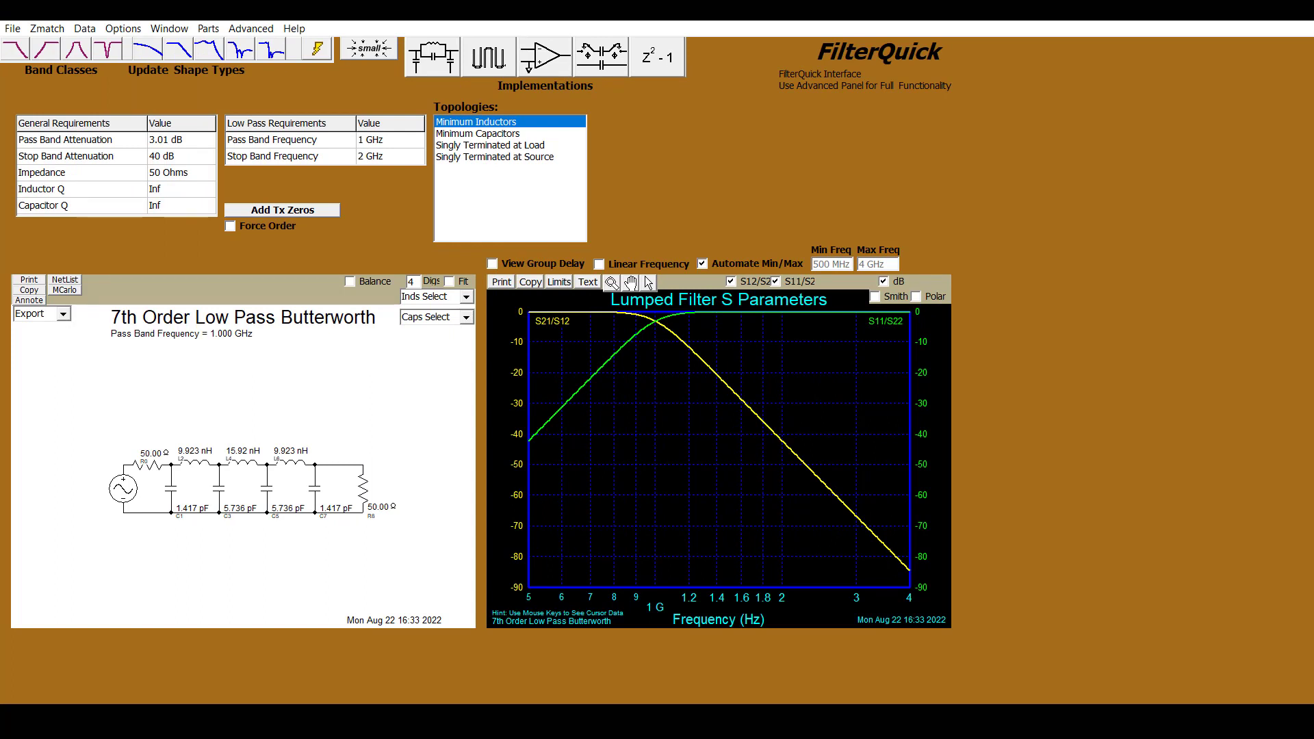
Make it a band-pass Chebyshev I with Equal Shunt Legs topology, forcing the order to 5
left_click(76, 56)
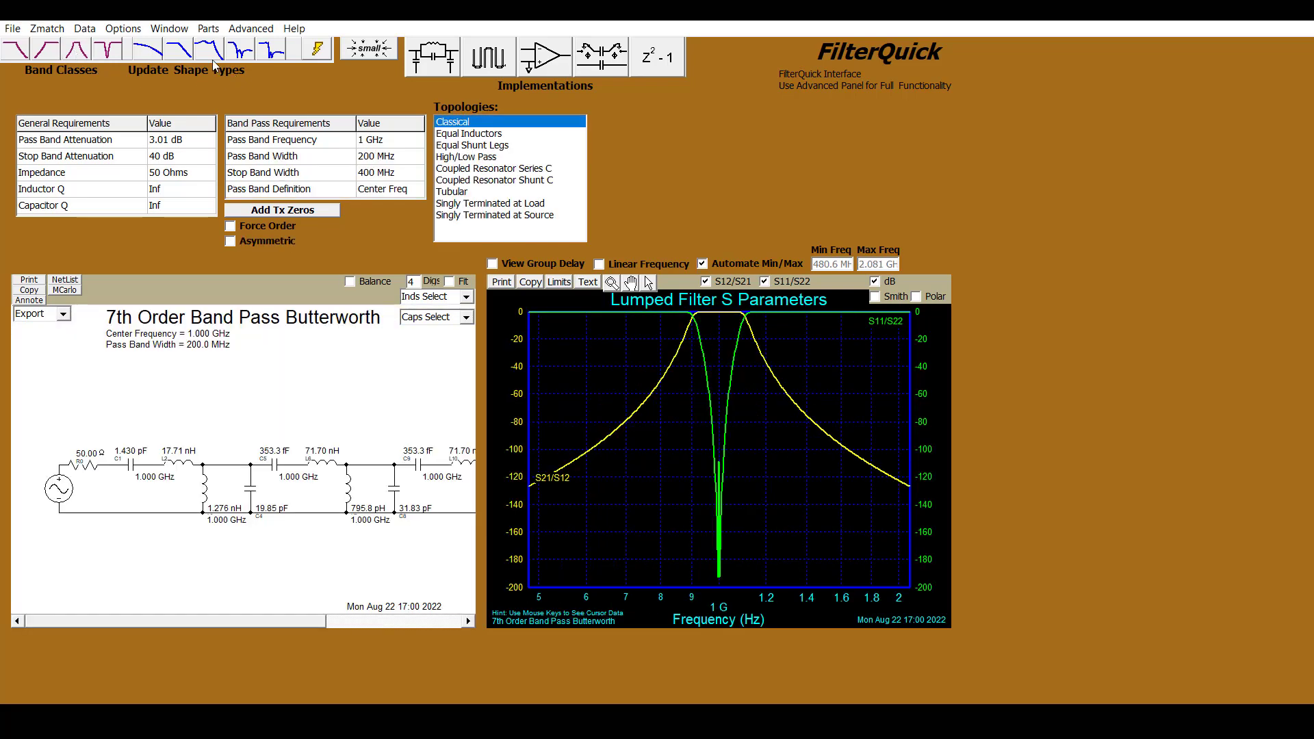
left_click(208, 53)
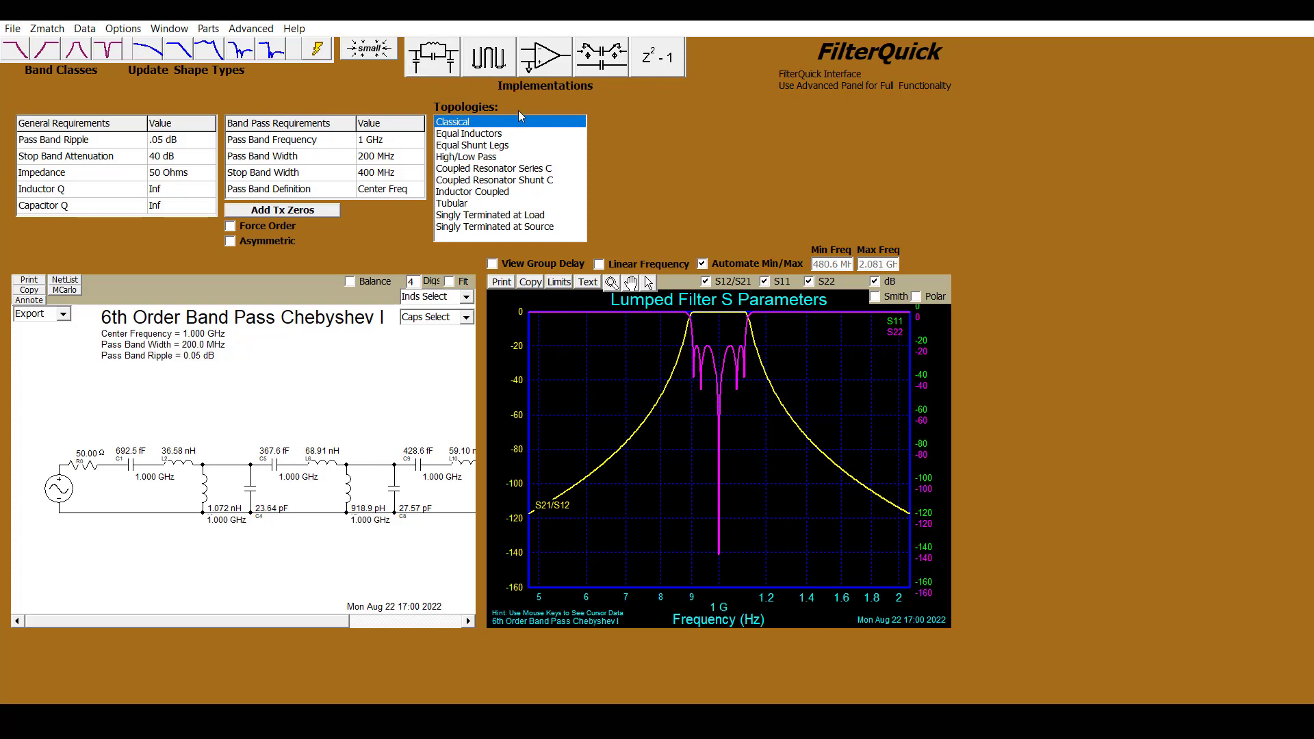
left_click(536, 146)
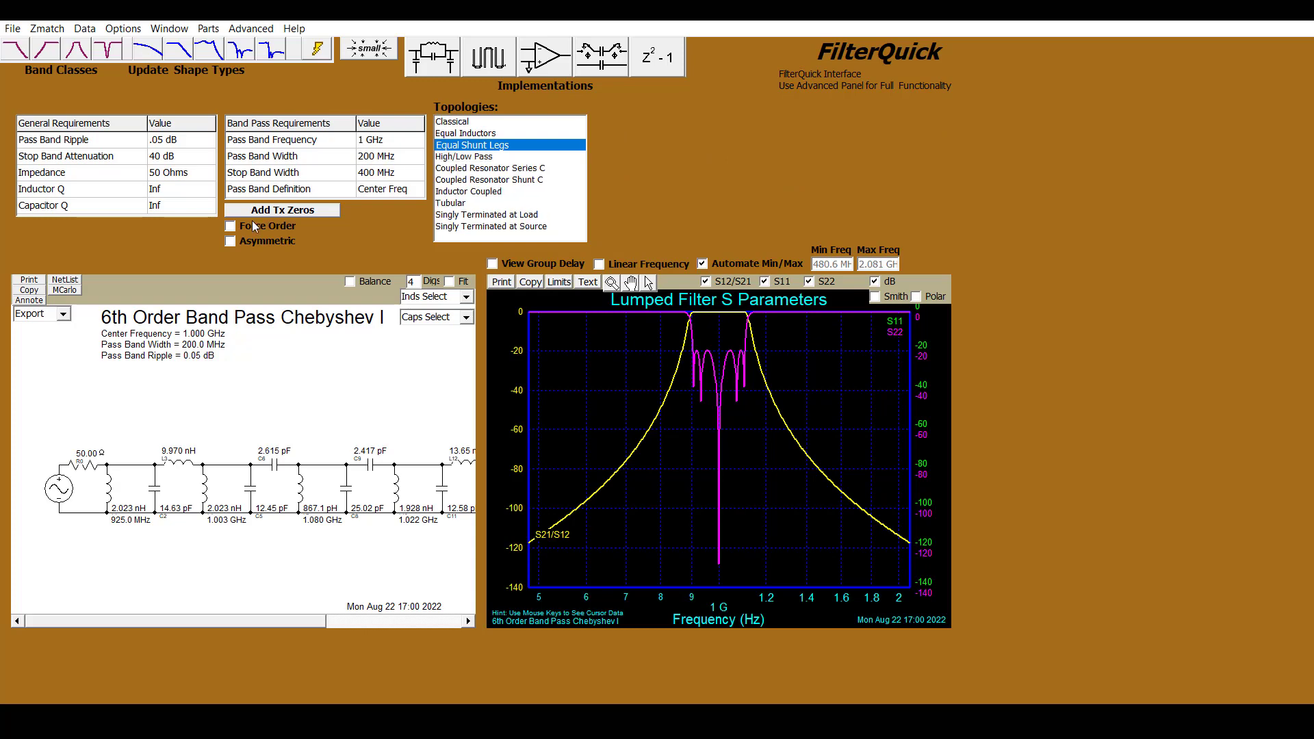
left_click(231, 227)
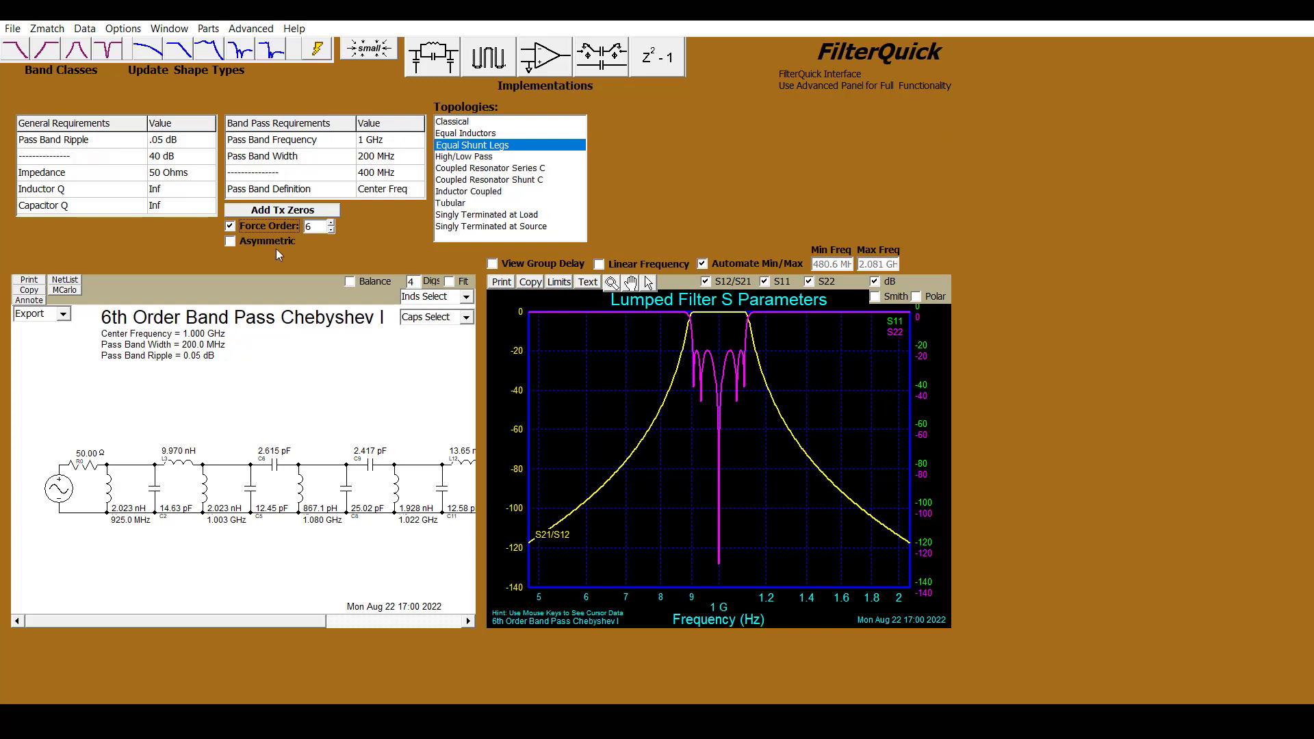
left_click(331, 231)
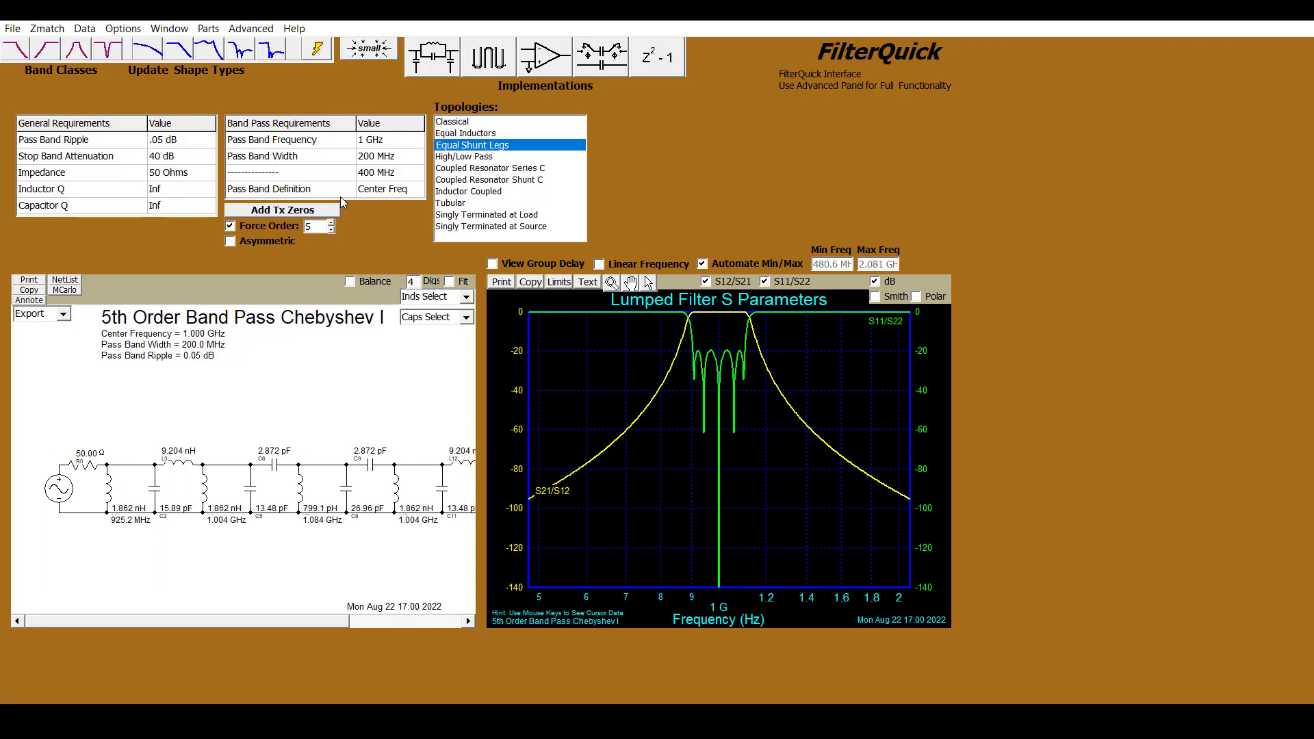
Set the pass band centre frequency to 1.1 GHz and the bandwidth to 300 MHz
left_click(366, 141)
type(".1")
key("Tab")
left_click(367, 160)
key("BackSpace")
type("3")
key("Return")
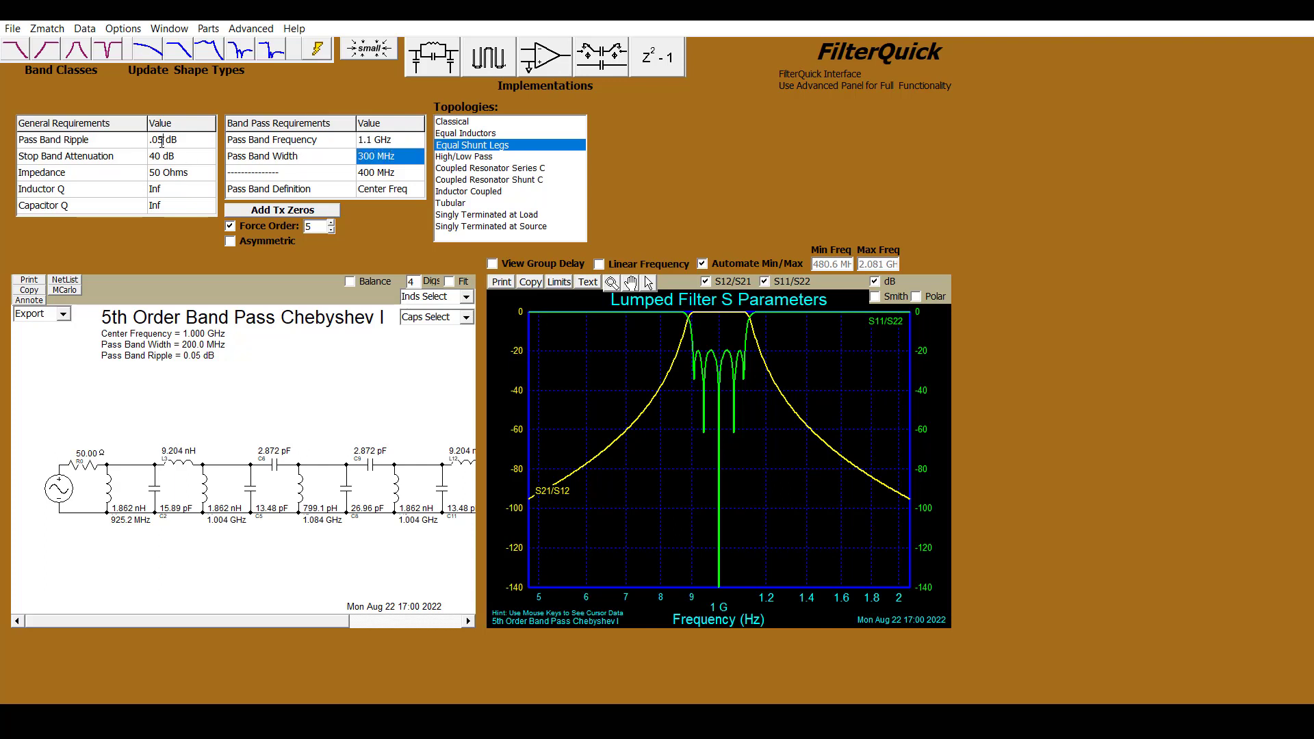
Set the pass band ripple to 0.002 dB and fit the whole schematic in its panel
left_click(161, 141)
key("BackSpace")
type("02")
key("Return")
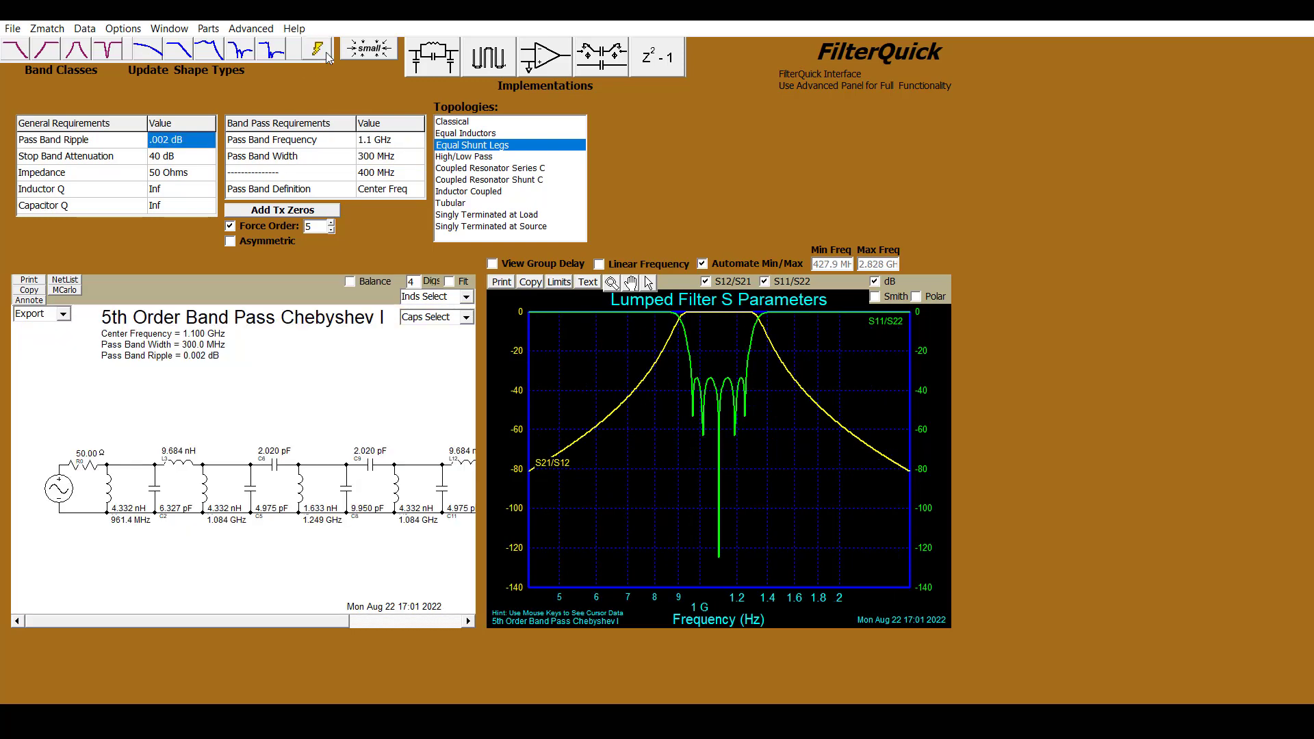
left_click(450, 282)
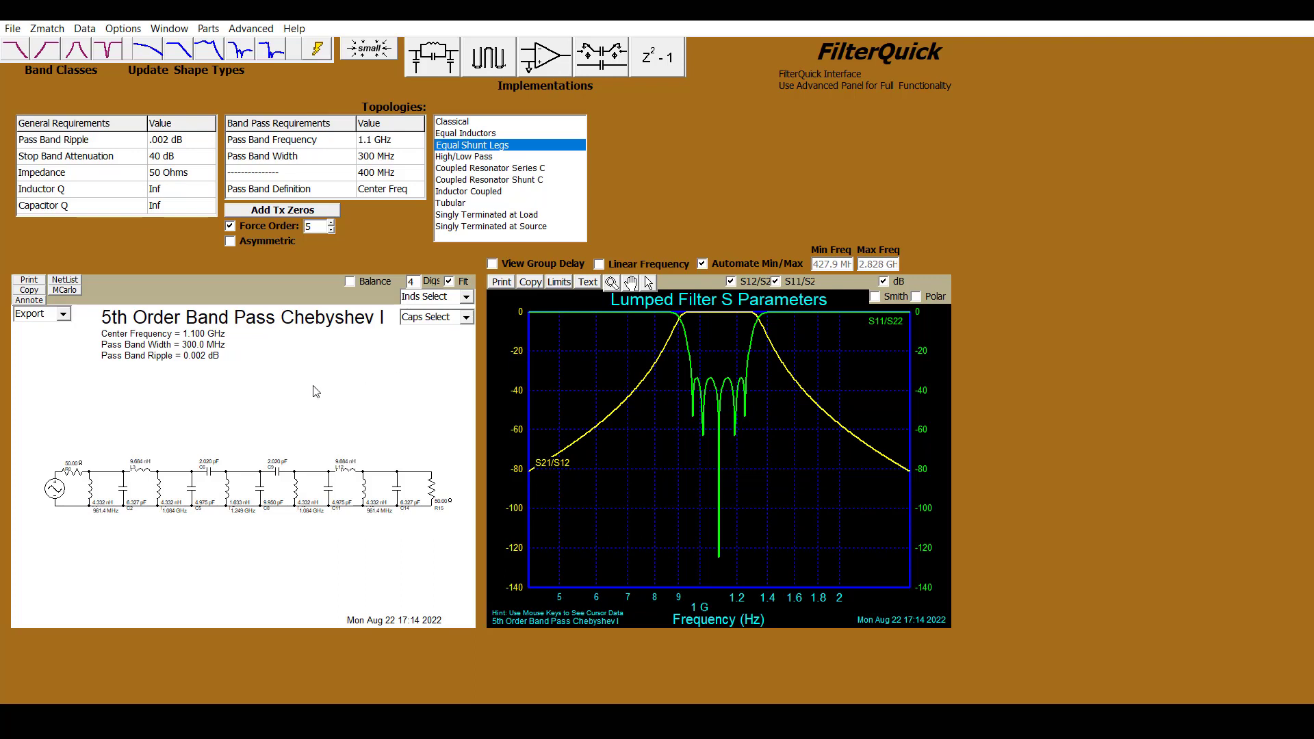
Choose Setup for AEDT from the Export list and bring up the part library choices
left_click(48, 315)
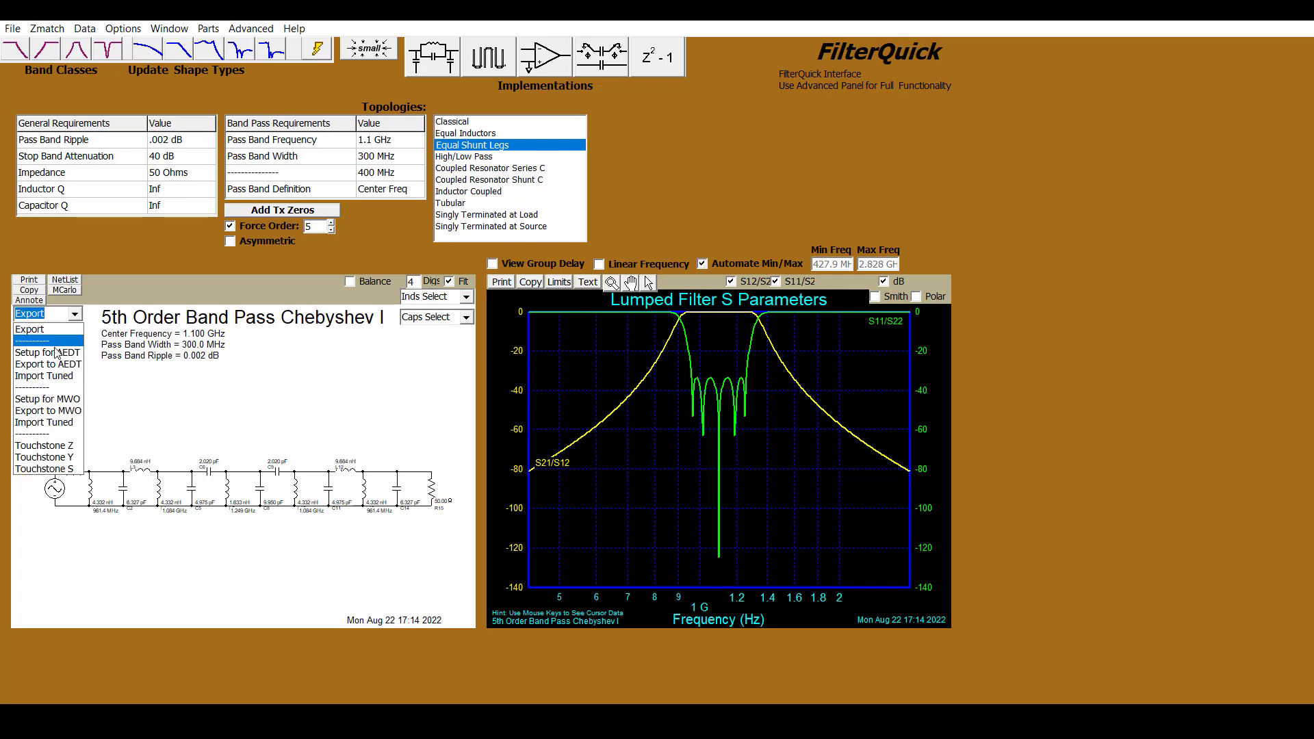
left_click(48, 353)
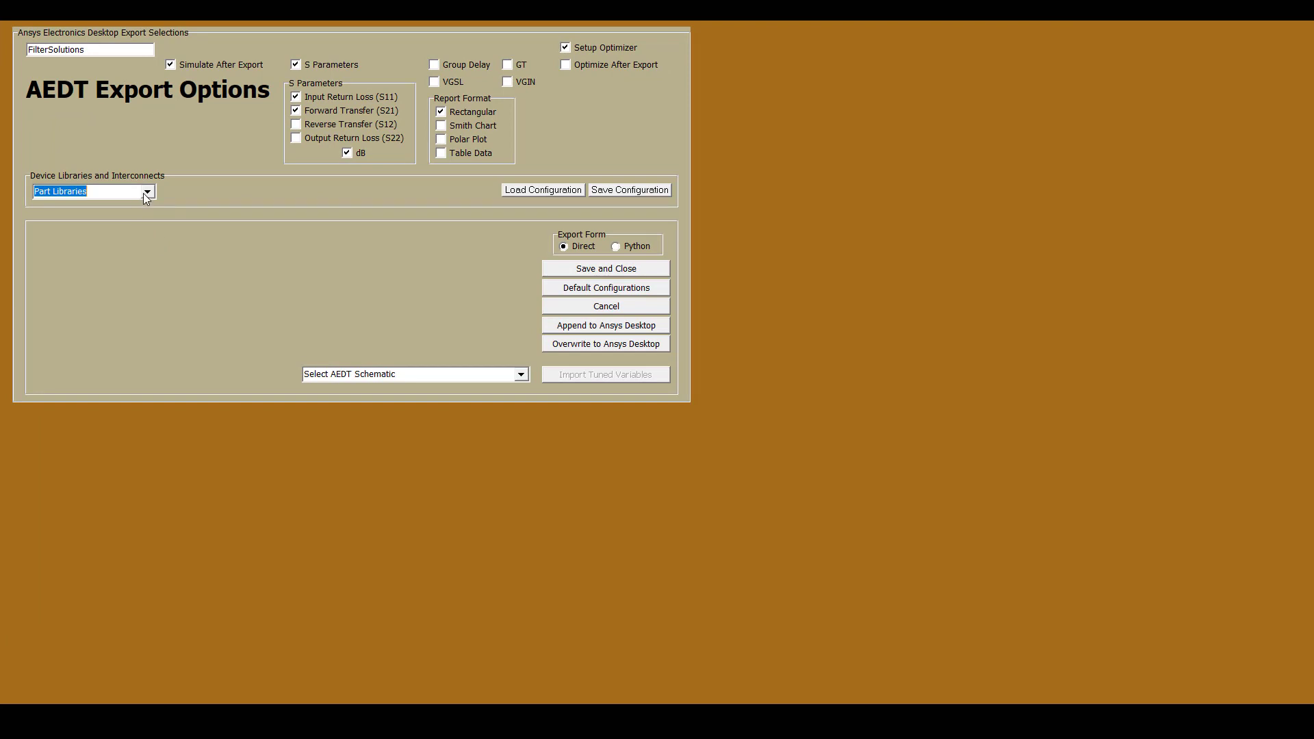
left_click(148, 193)
Select the Modelithics COMPLETE library, load its models, and bring up the inductor model list
left_click(126, 228)
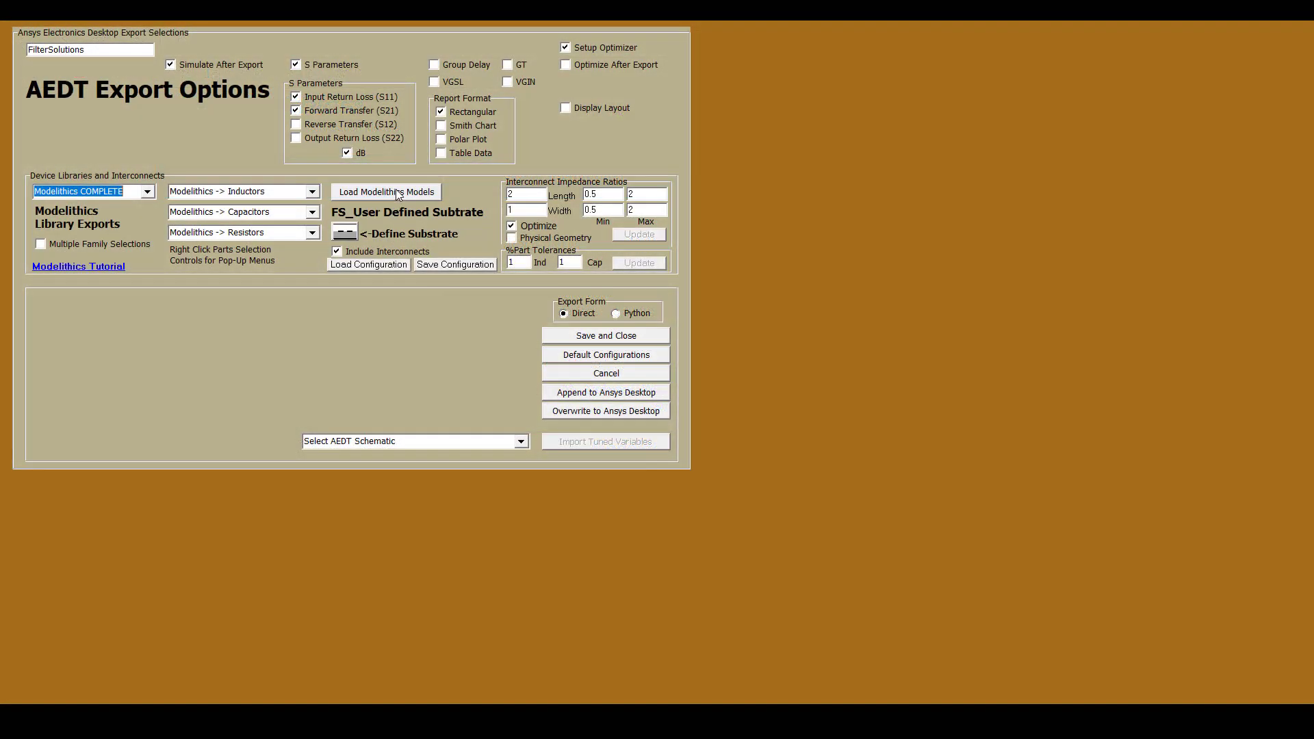
left_click(399, 192)
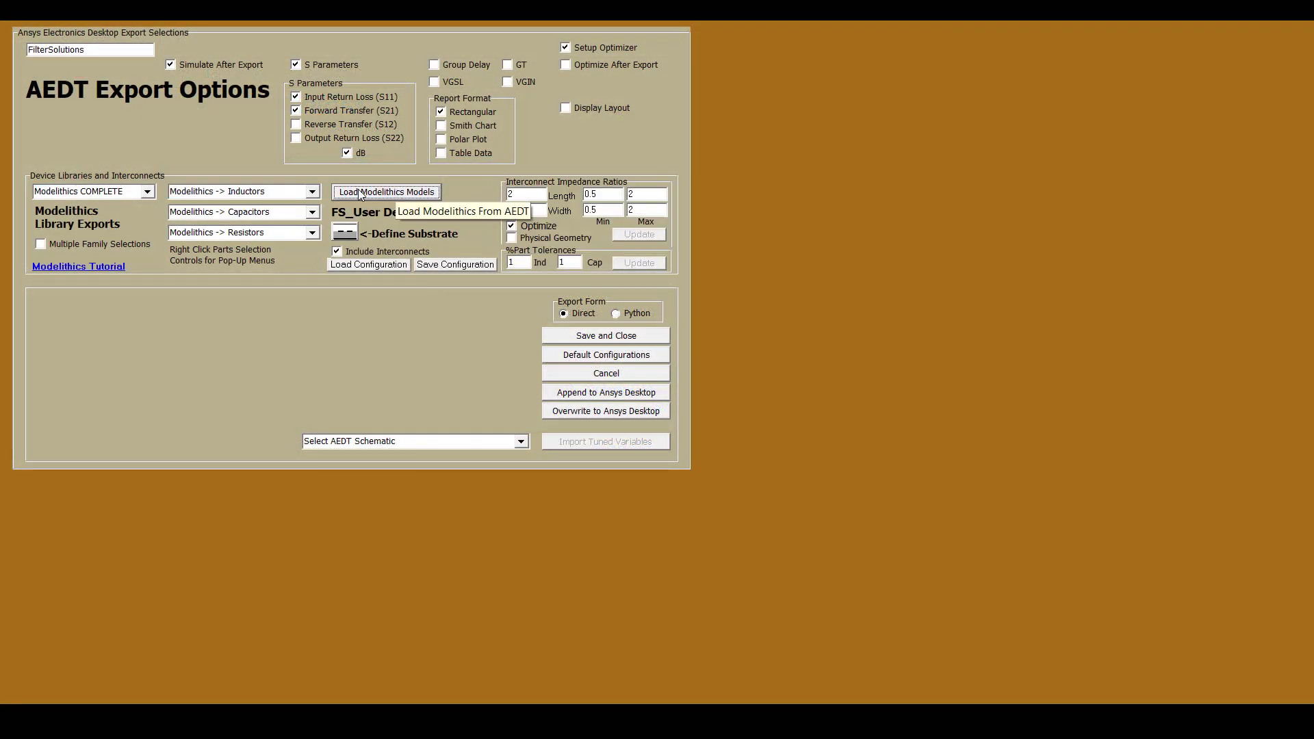
left_click(312, 194)
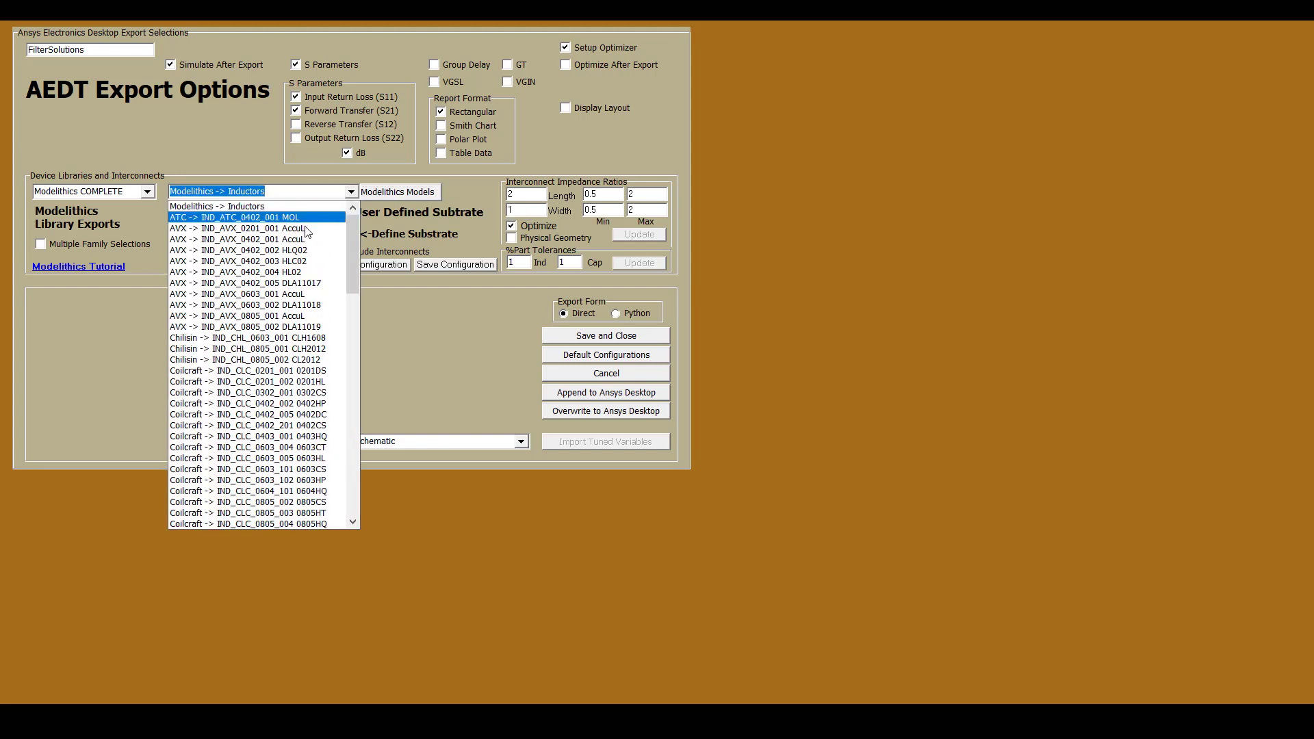
Assign the Coilcraft IND_CLC_0201_001 0201DS inductor and the Amotech CAP_AMH_0201_001 A60Z capacitor
left_click(306, 371)
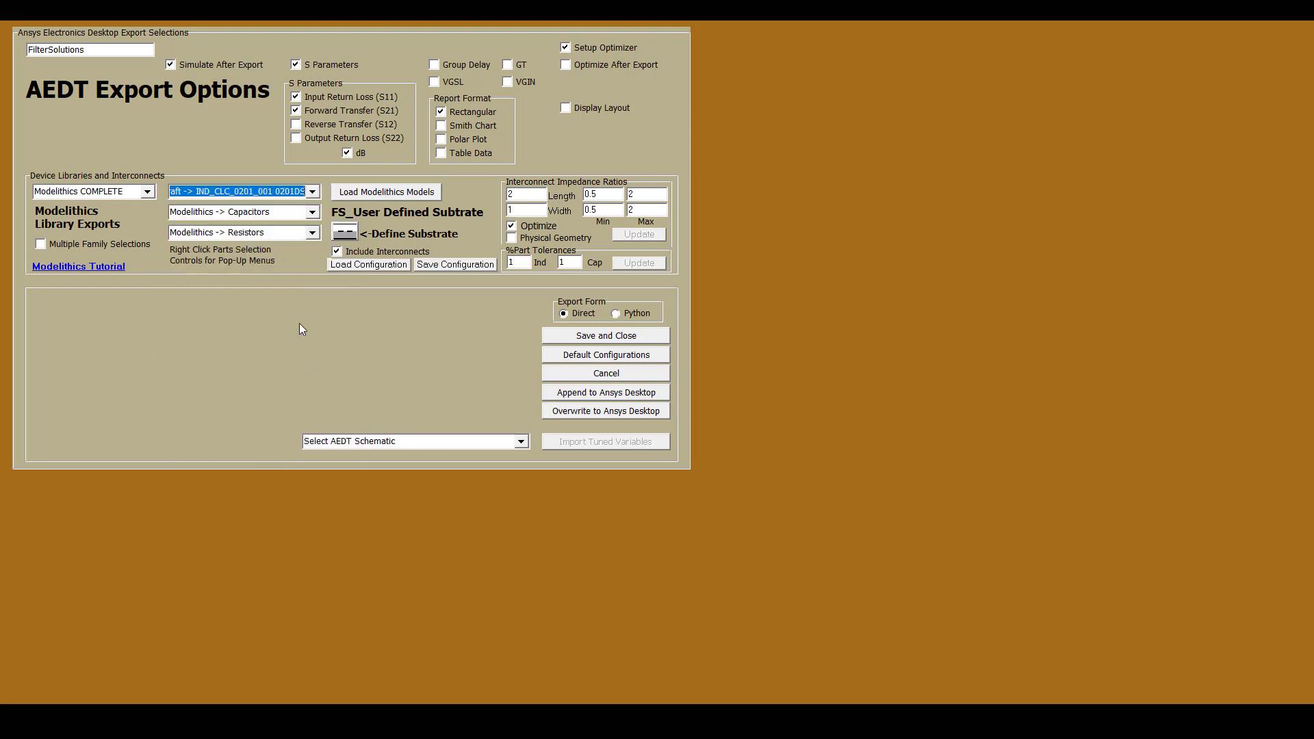
left_click(312, 213)
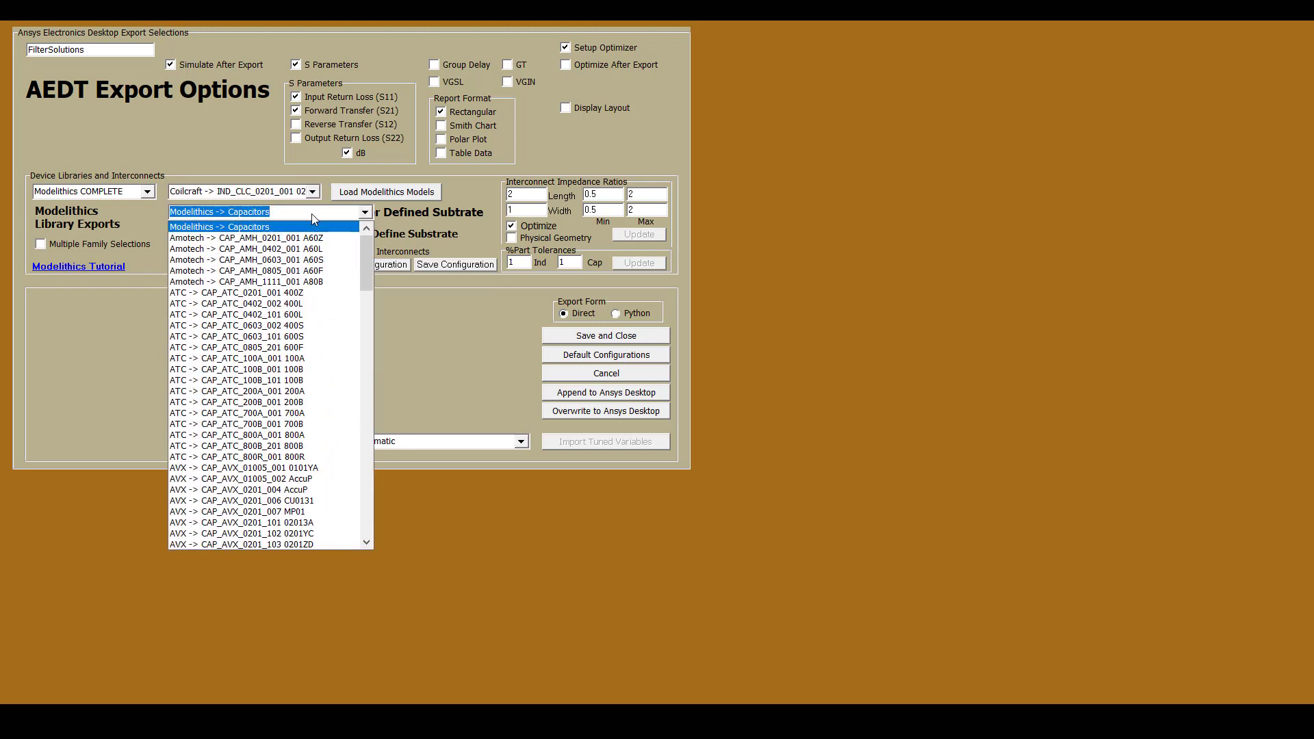
left_click(337, 240)
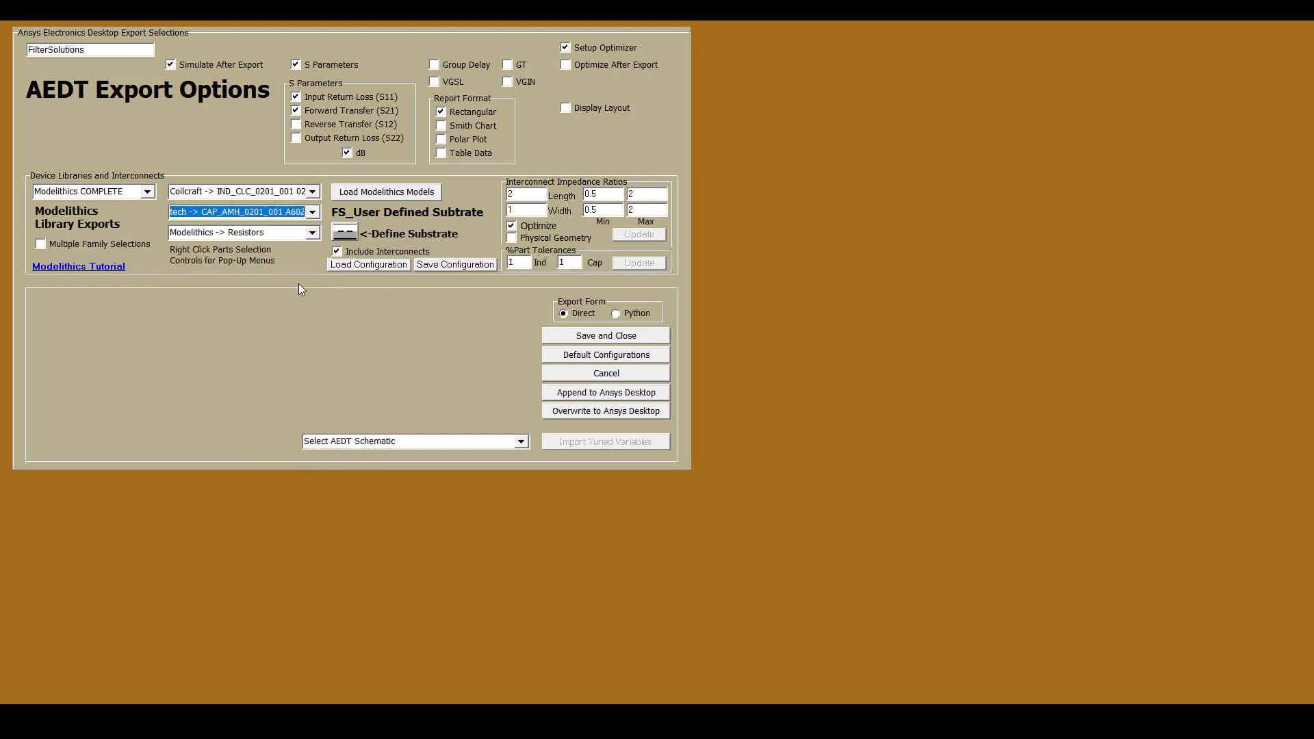
Define the substrate with 6.6 mil dielectric height, 0.7 conductor thickness and 0.003 loss tangent
left_click(346, 236)
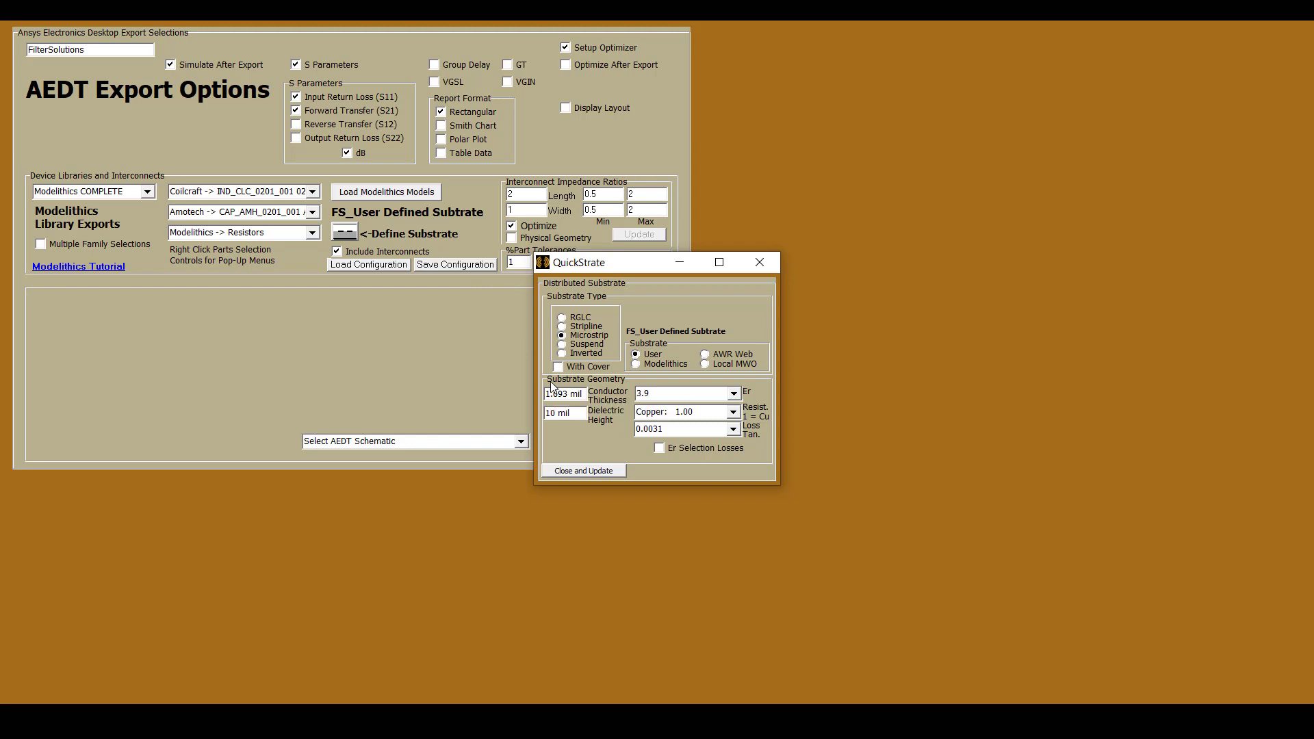
double_click(551, 413)
type("6.6")
double_click(558, 394)
type("0.7")
double_click(680, 429)
type("0.003")
left_click(602, 472)
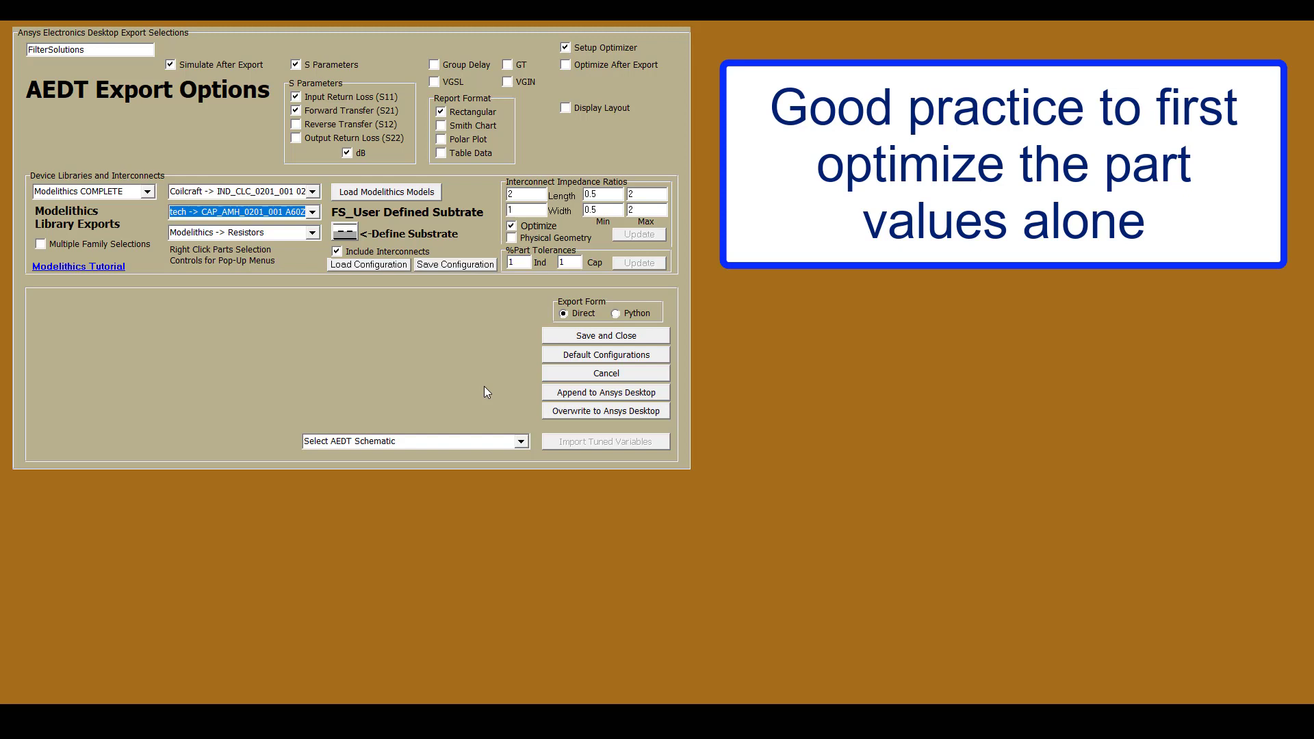
key("Tab")
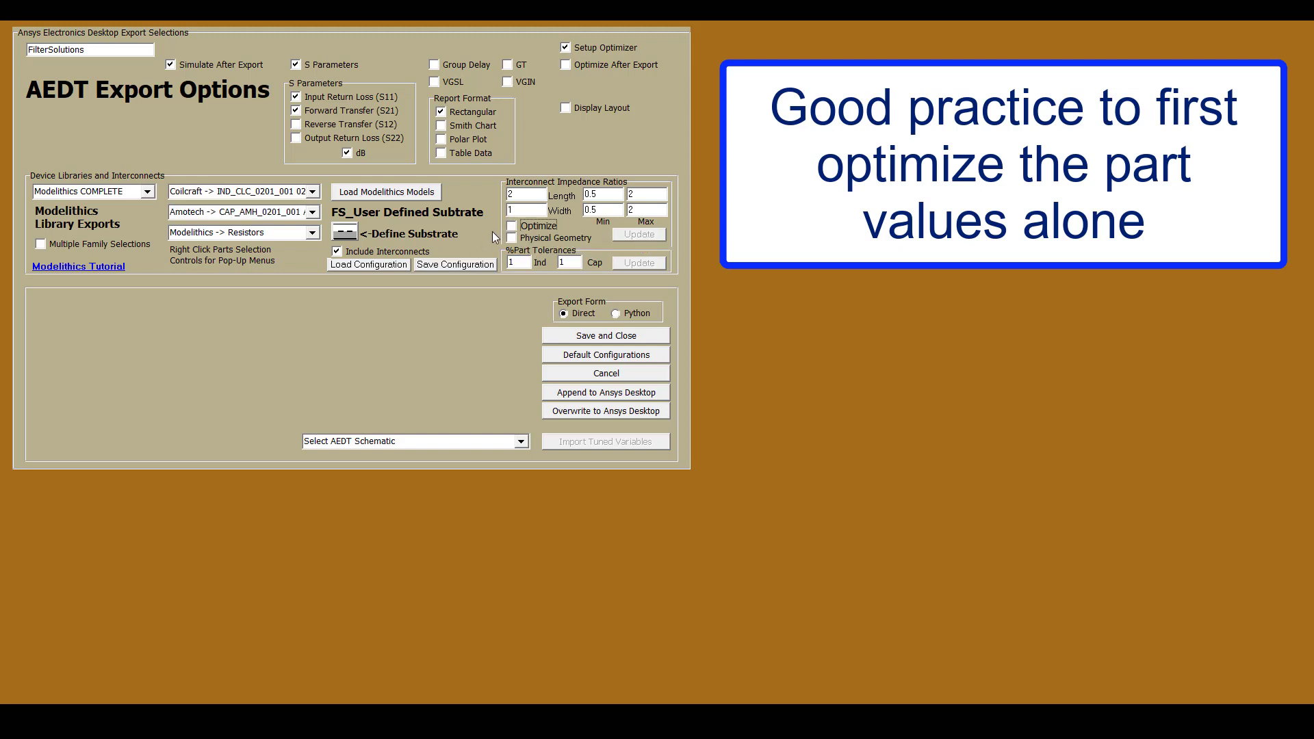
left_click(512, 226)
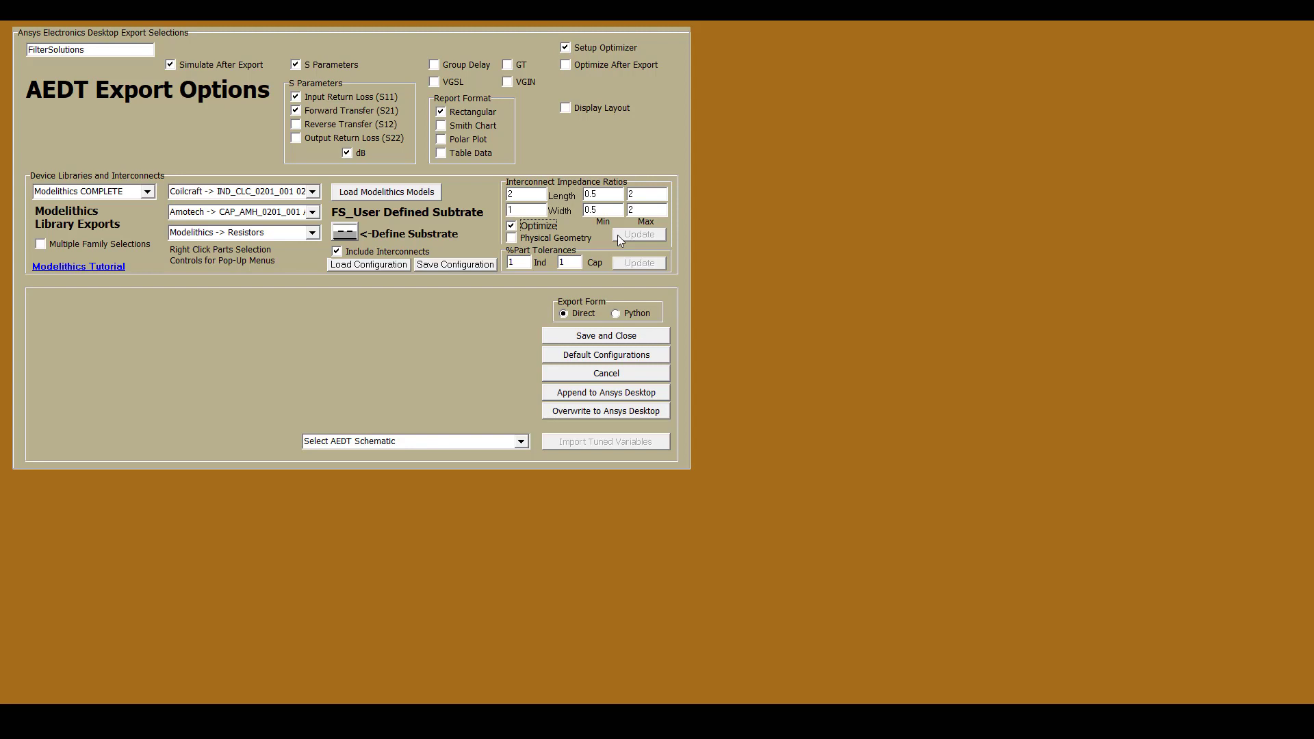
Uncheck Optimize under Interconnect Impedance Ratios in the AEDT Export Options
left_click(511, 226)
Export the filter design into Ansys Electronics Desktop
left_click(558, 395)
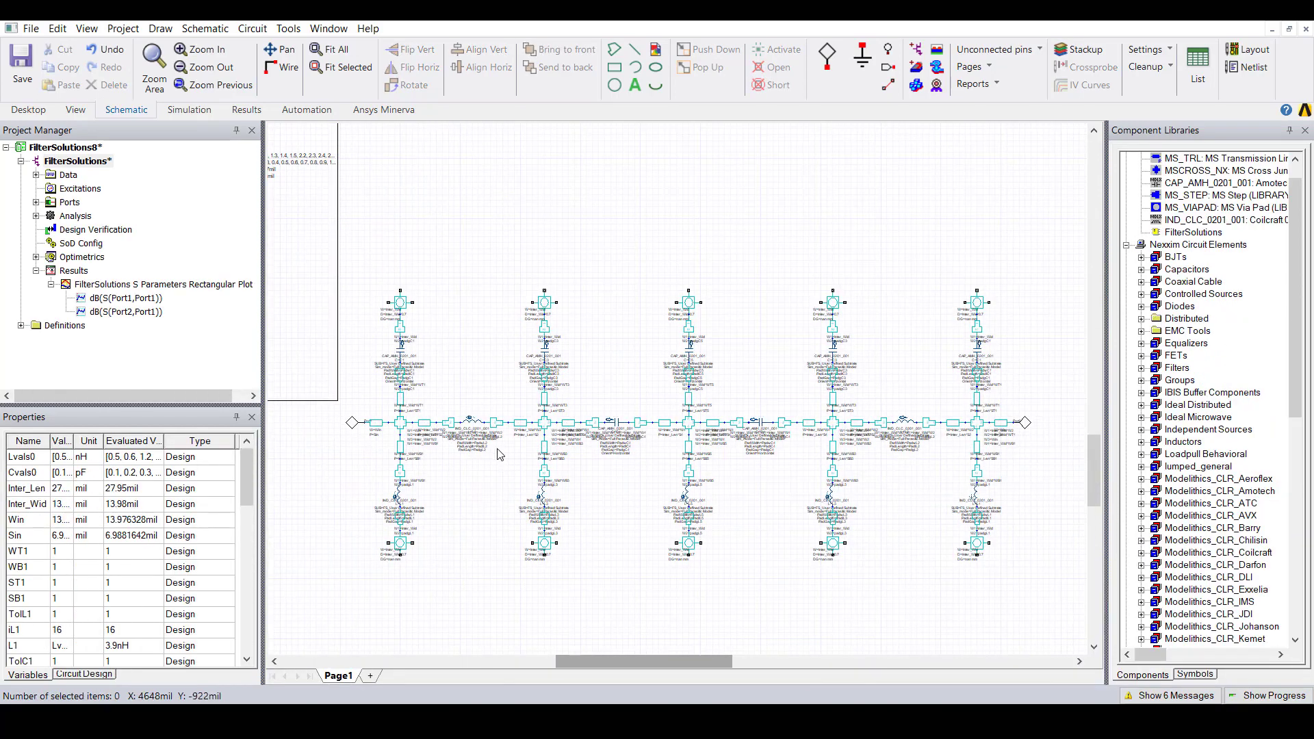
scroll(489, 448, "up", 1)
scroll(489, 448, "up", 3)
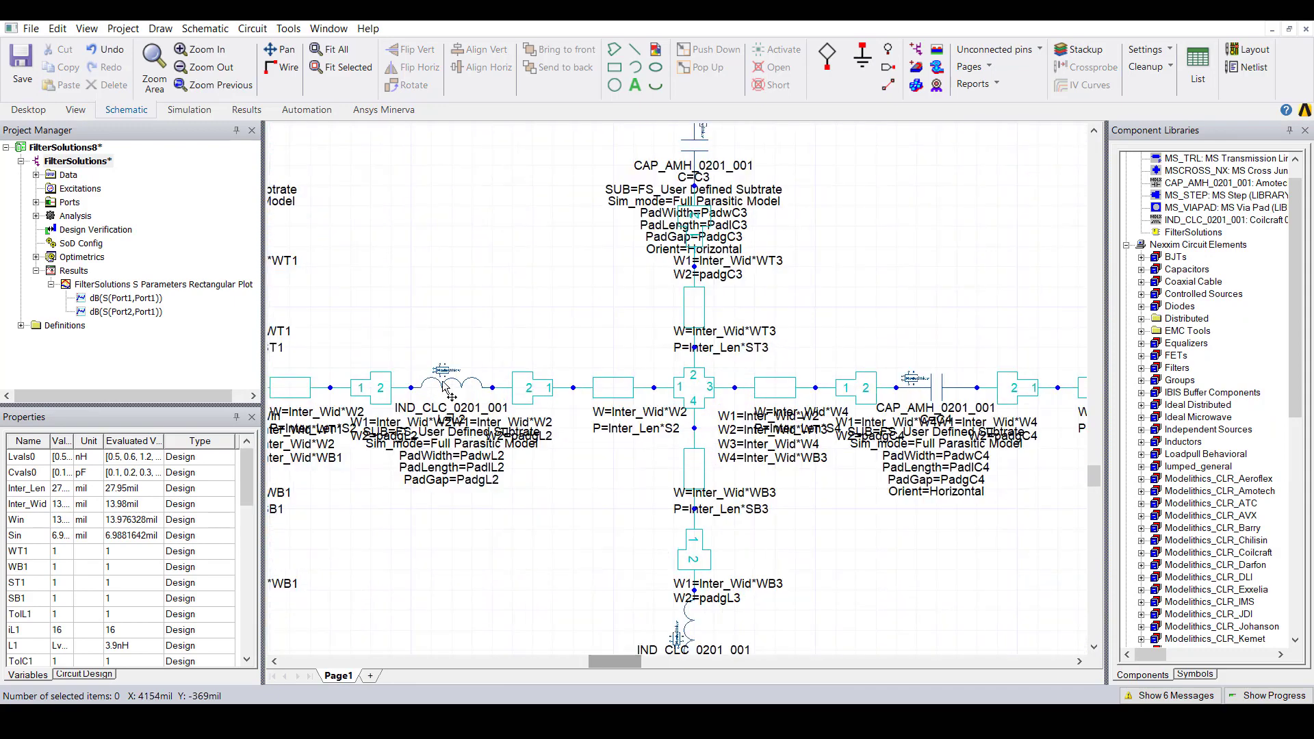
Inspect the IND_CLC_0201_001 inductor, then review the board layout and the S-parameter plot
left_click(446, 387)
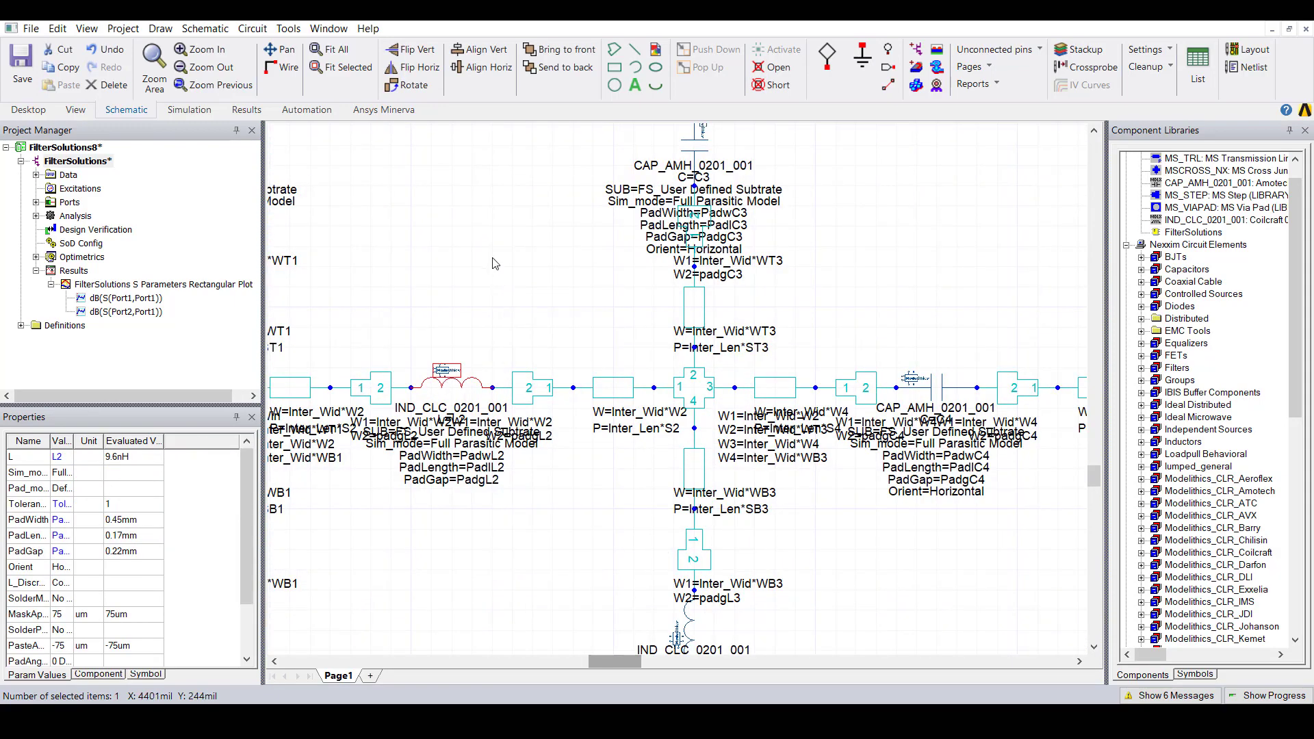
key("ctrl+Tab")
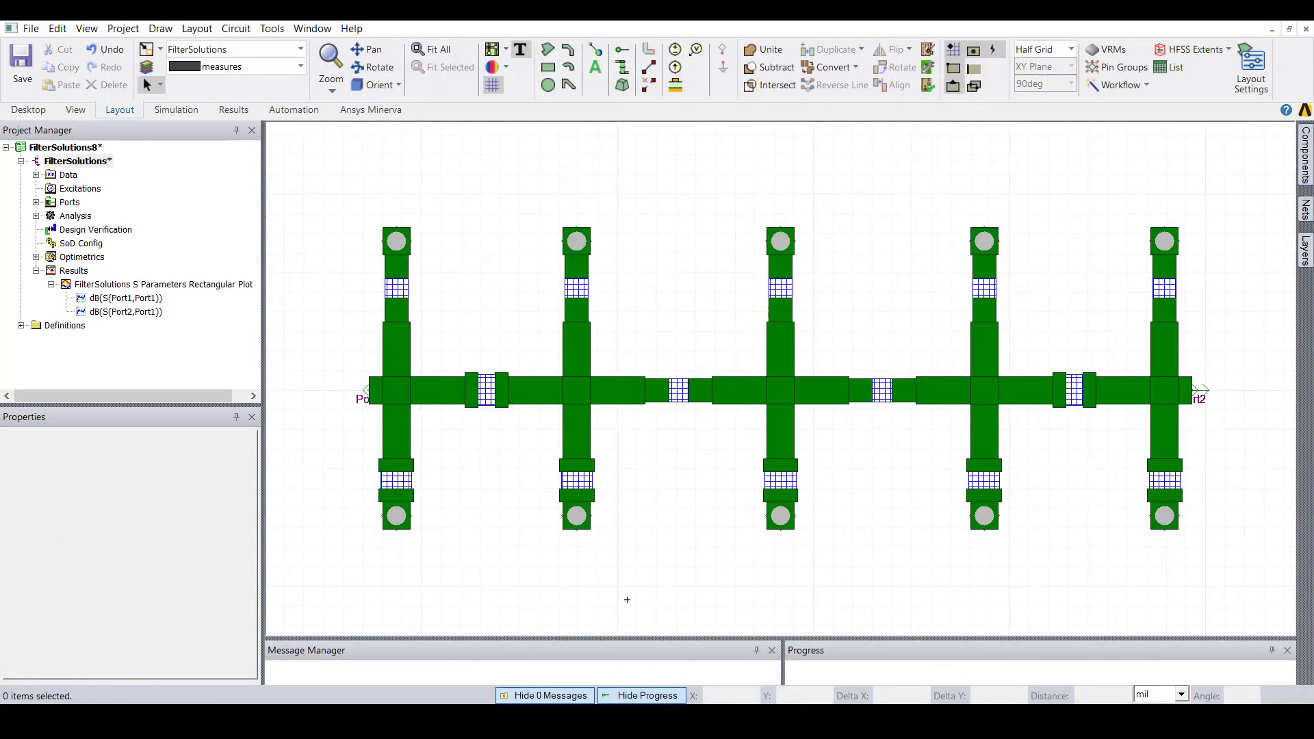
key("ctrl+Tab")
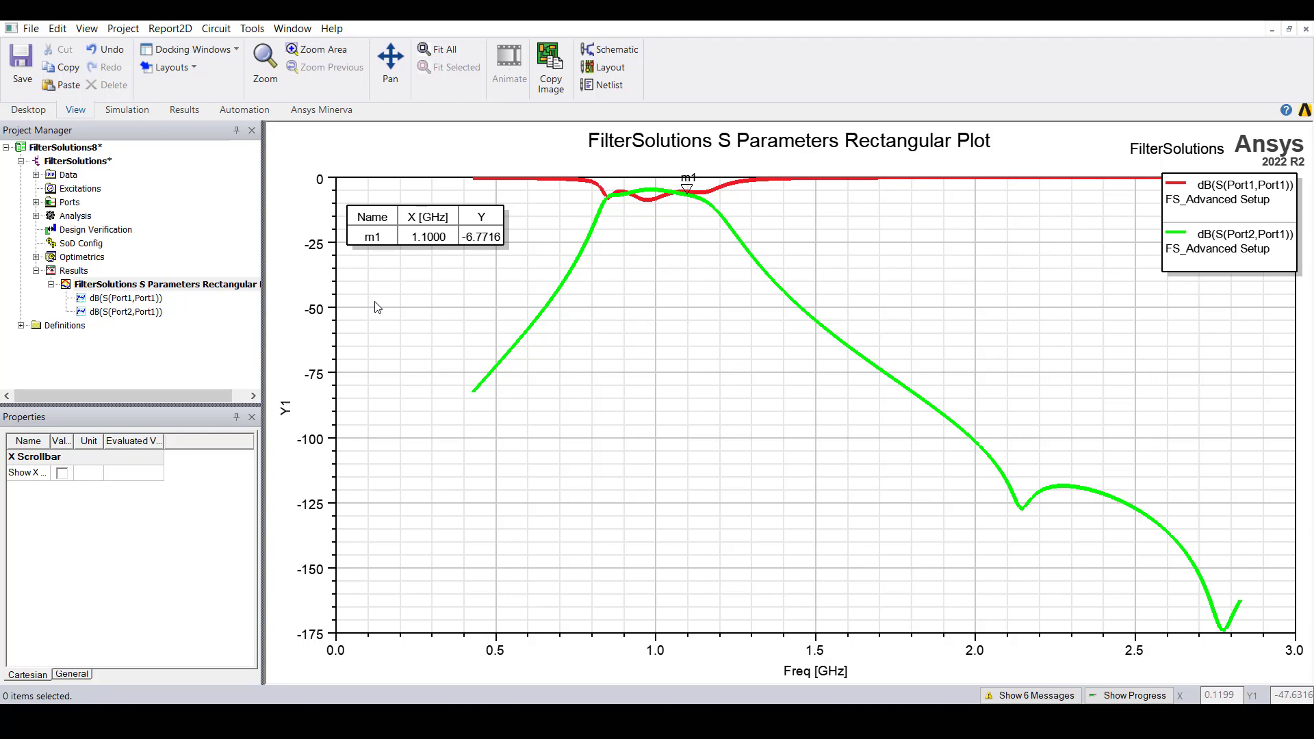
Open the FilterSolutions_Optimization setup under Optimetrics to show its three dB(S) cost-function goals
left_click(39, 253)
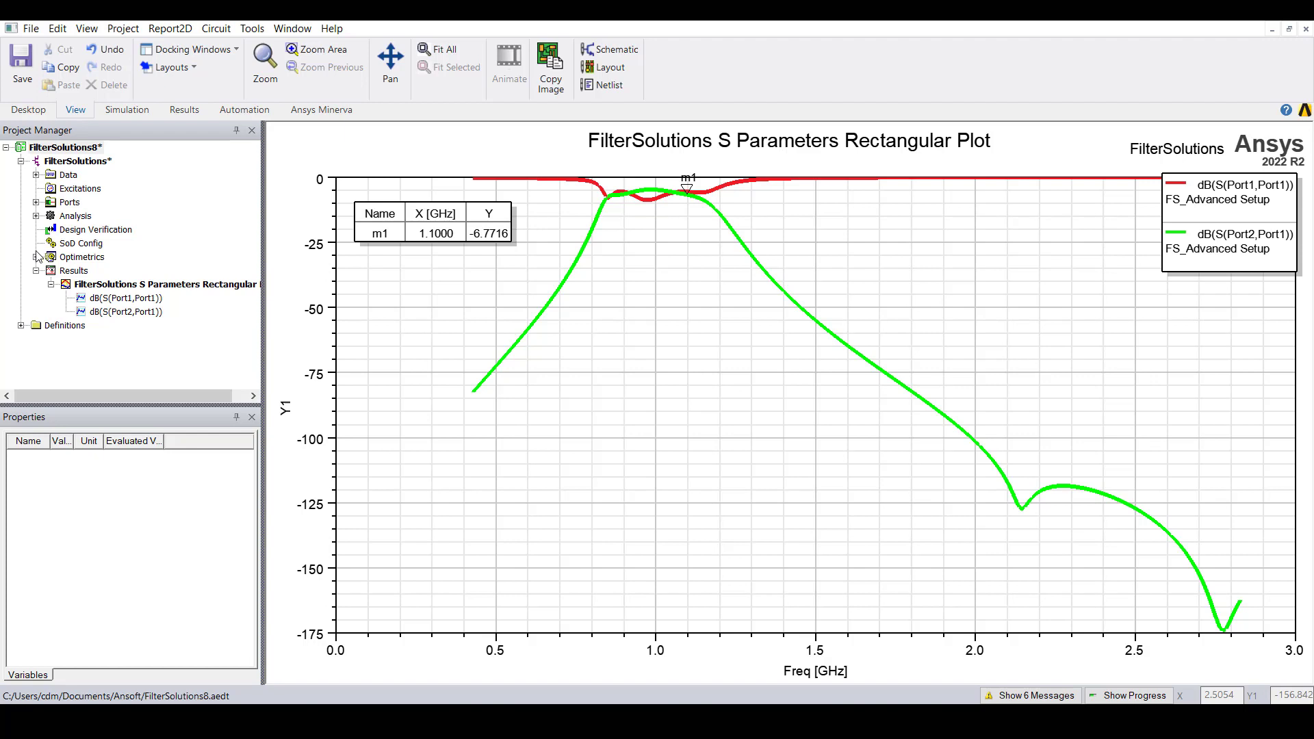
left_click(37, 257)
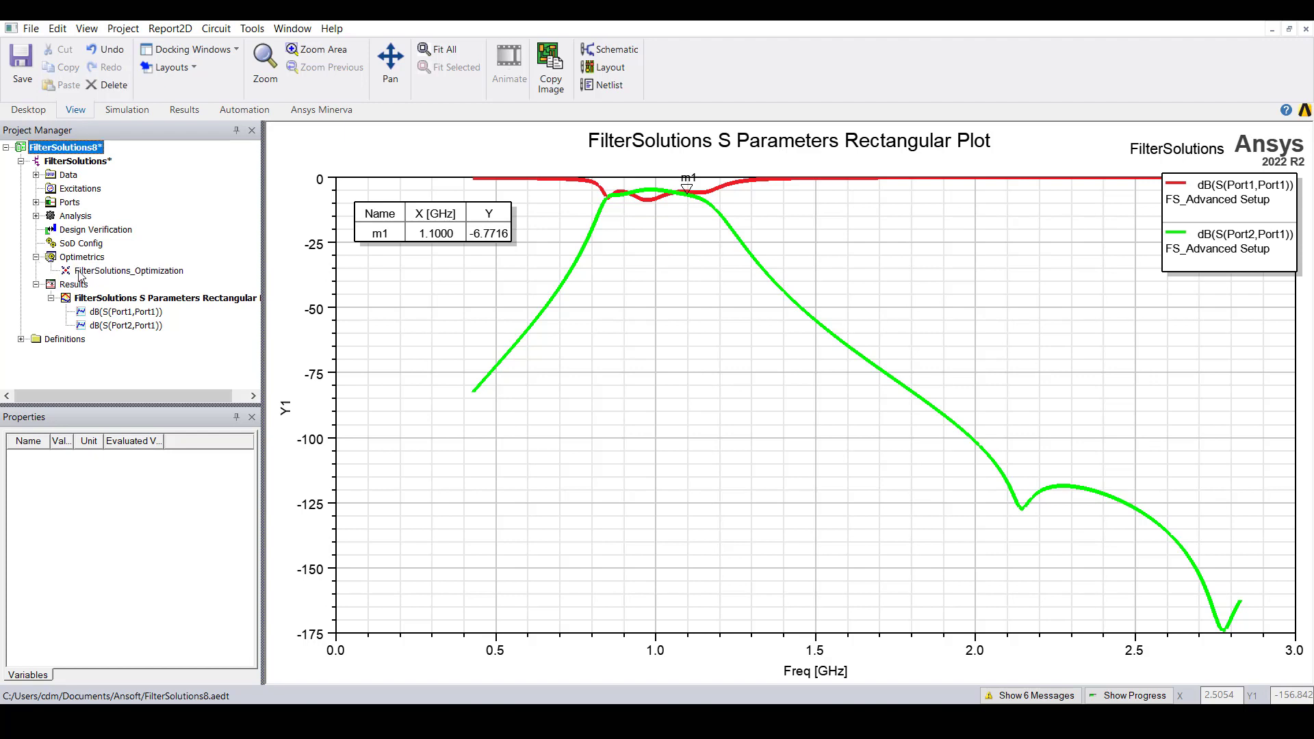
left_click(375, 308)
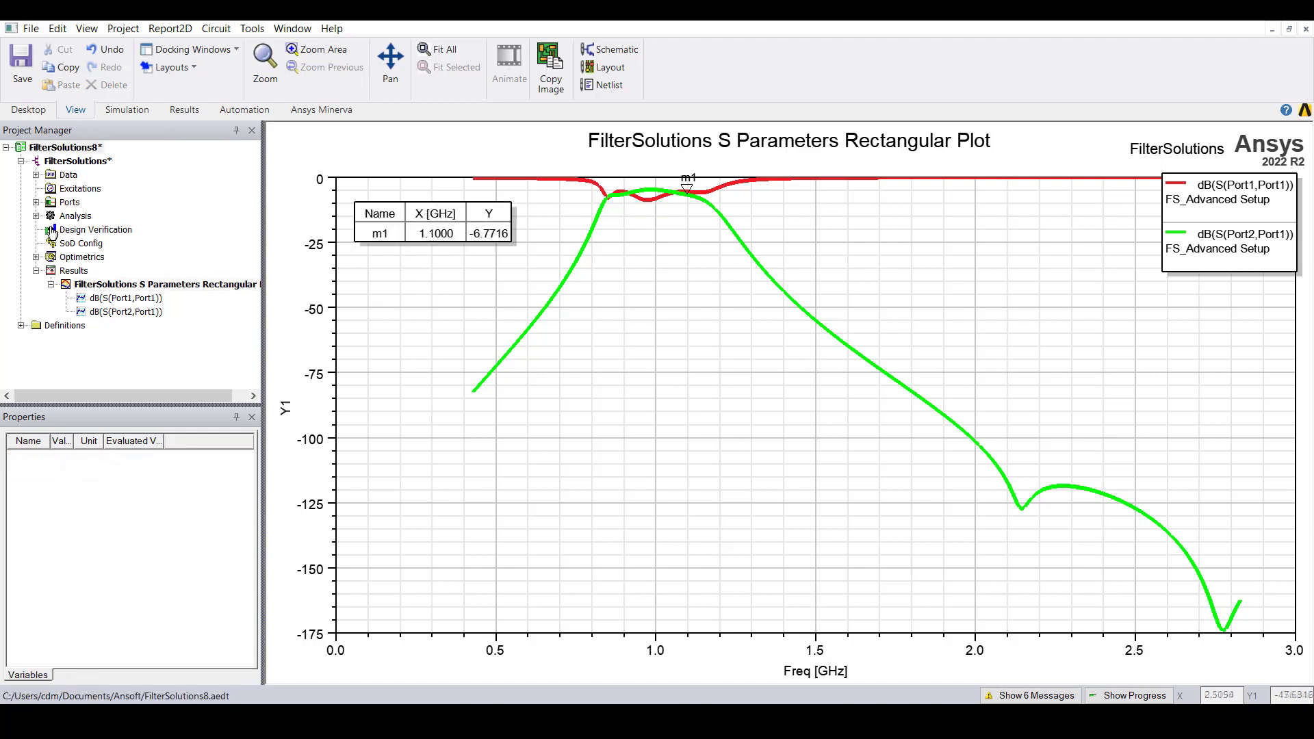
left_click(36, 257)
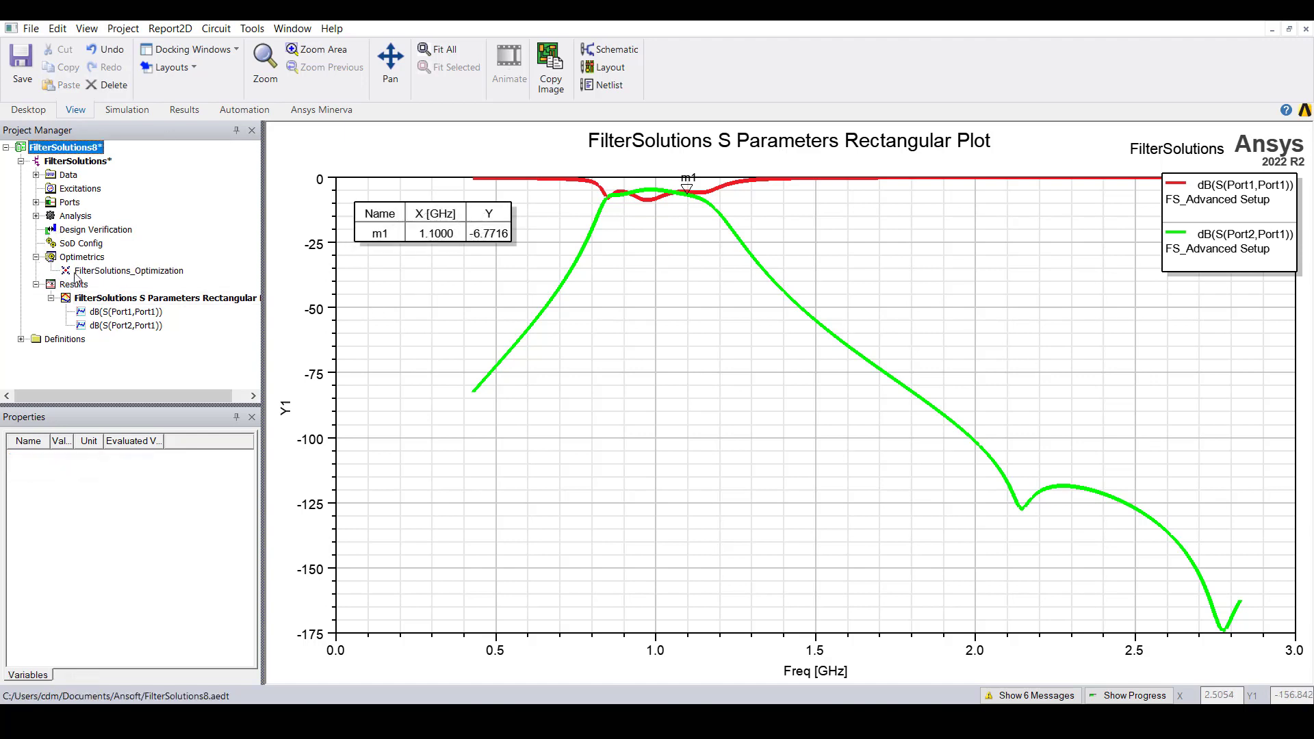
double_click(103, 271)
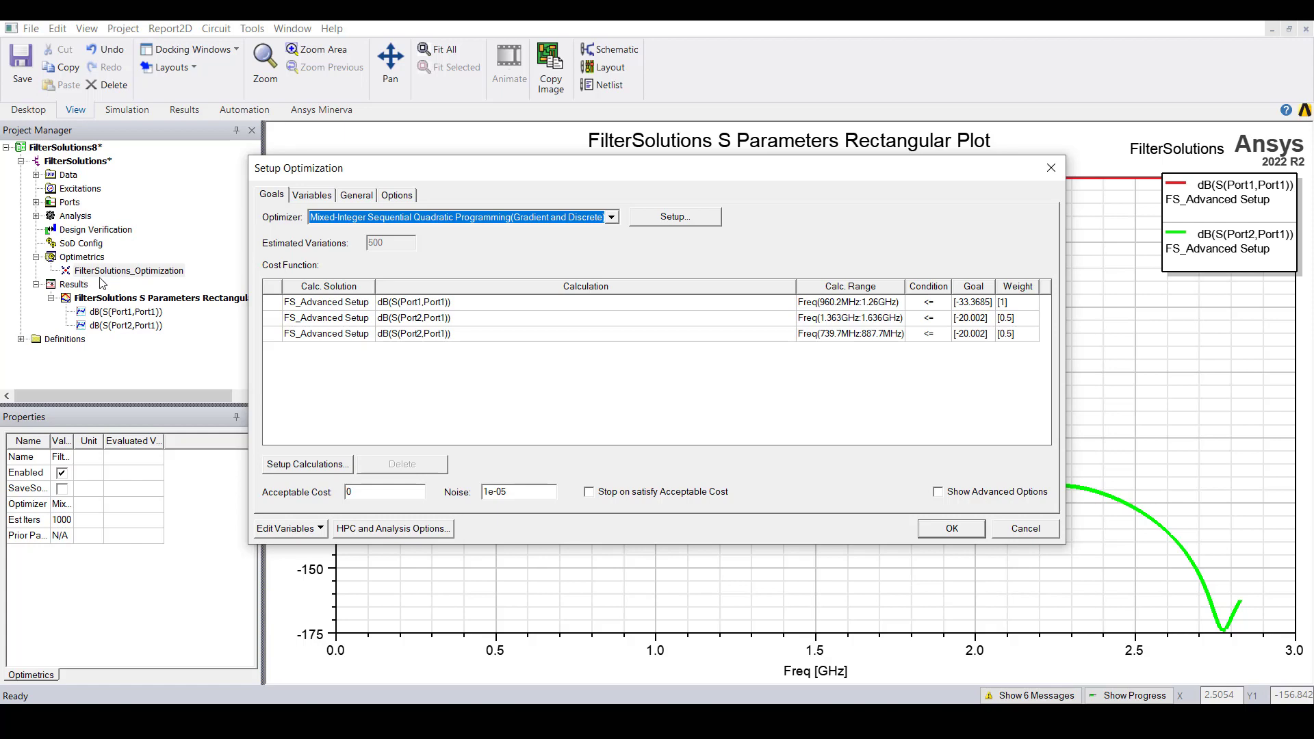
Review the S11 passband goal and both S21 stopband goals, then cancel the setup unchanged
left_click(272, 307)
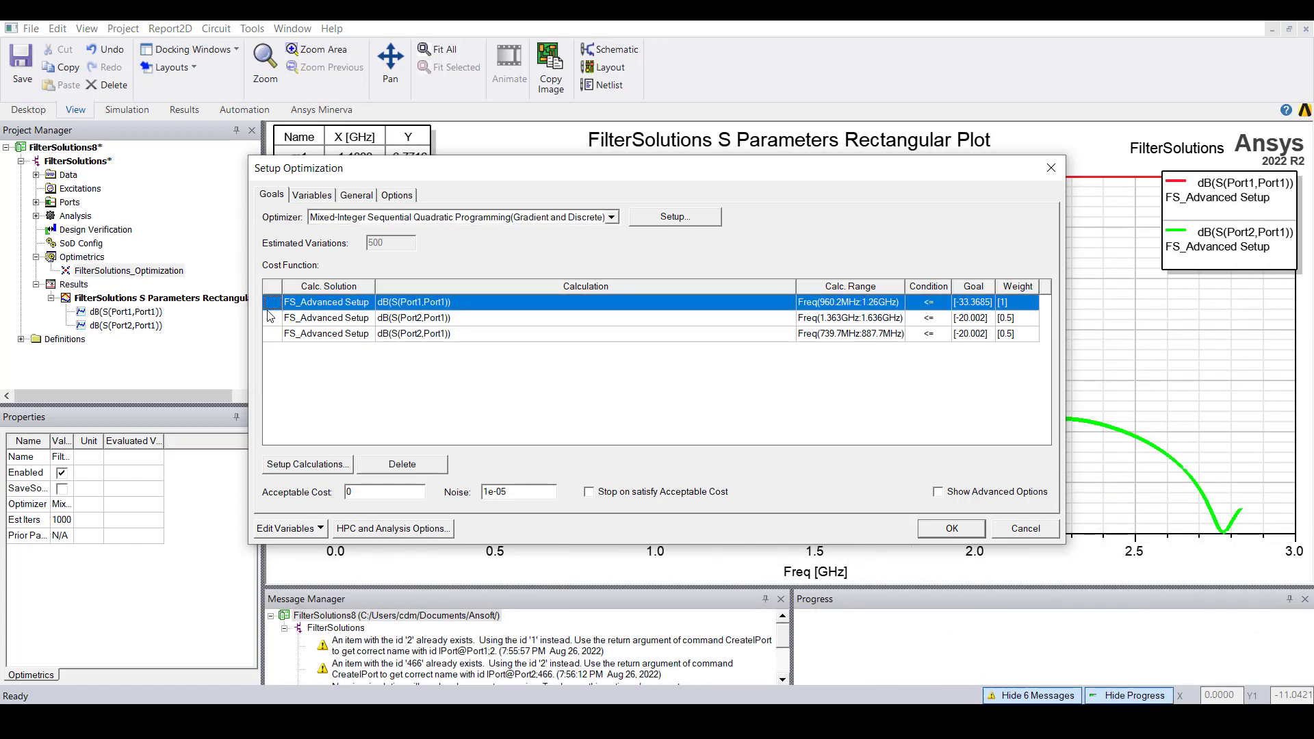
left_click(271, 319)
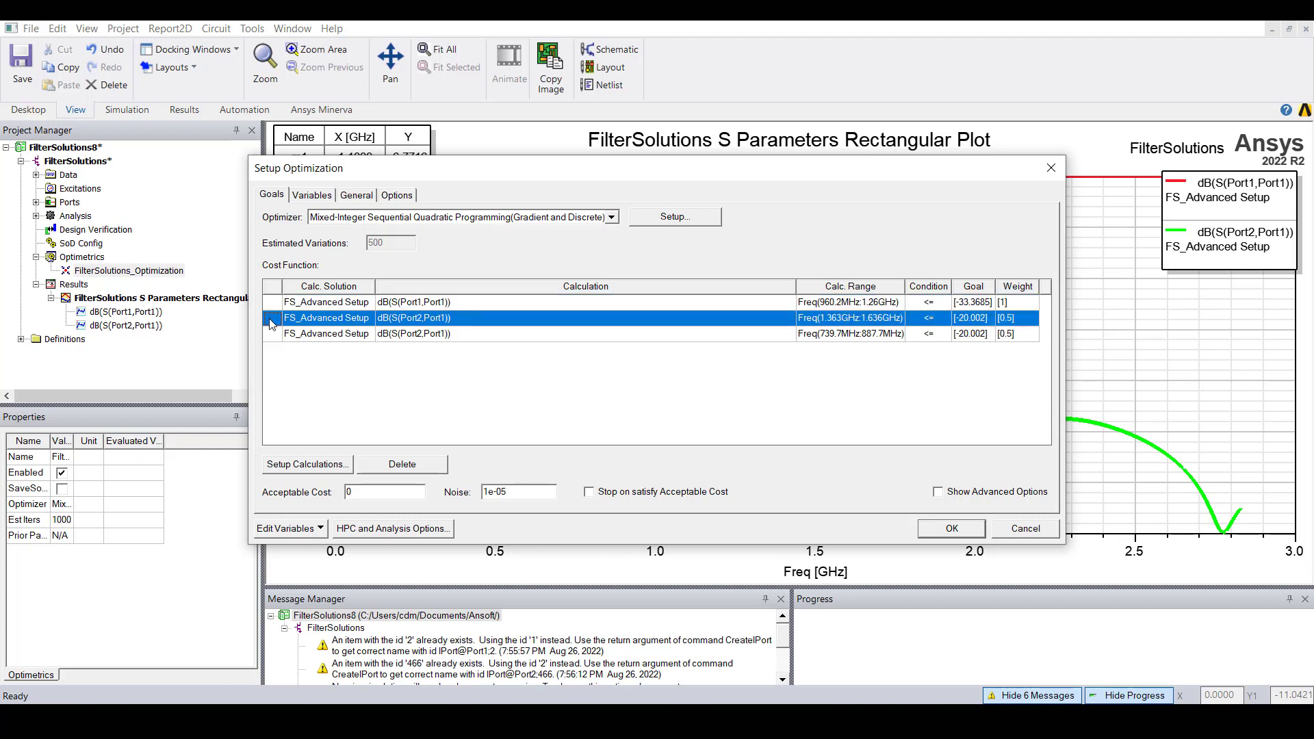
left_click(273, 334)
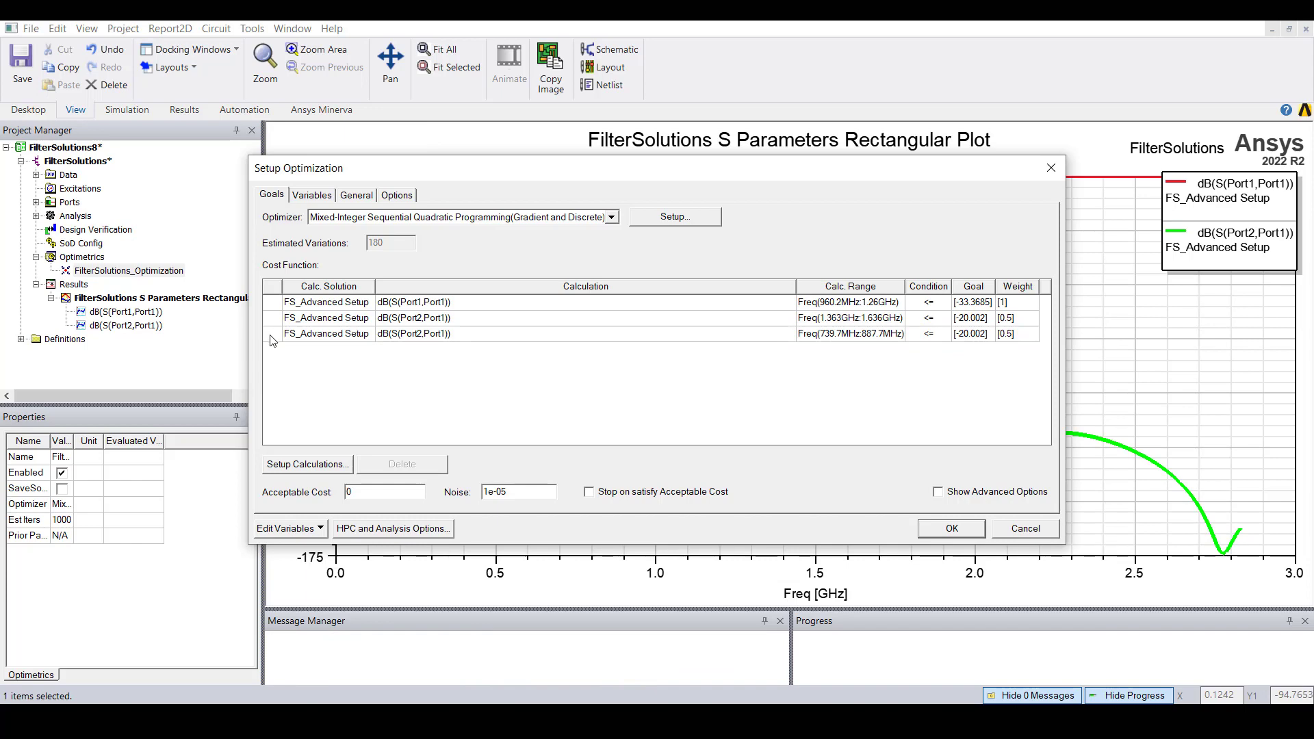
left_click(1043, 530)
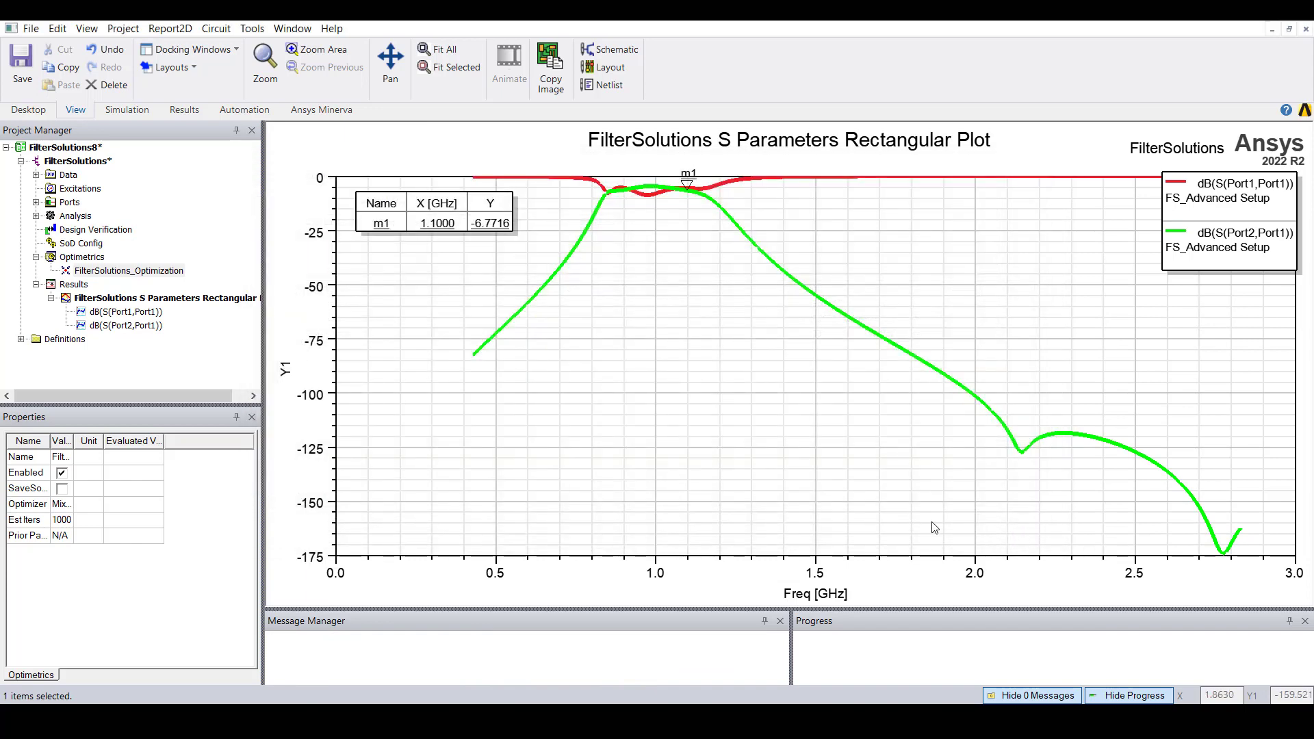
Run Analyze on the FilterSolutions design and view its optimized S Parameters Rectangular Plot
double_click(92, 160)
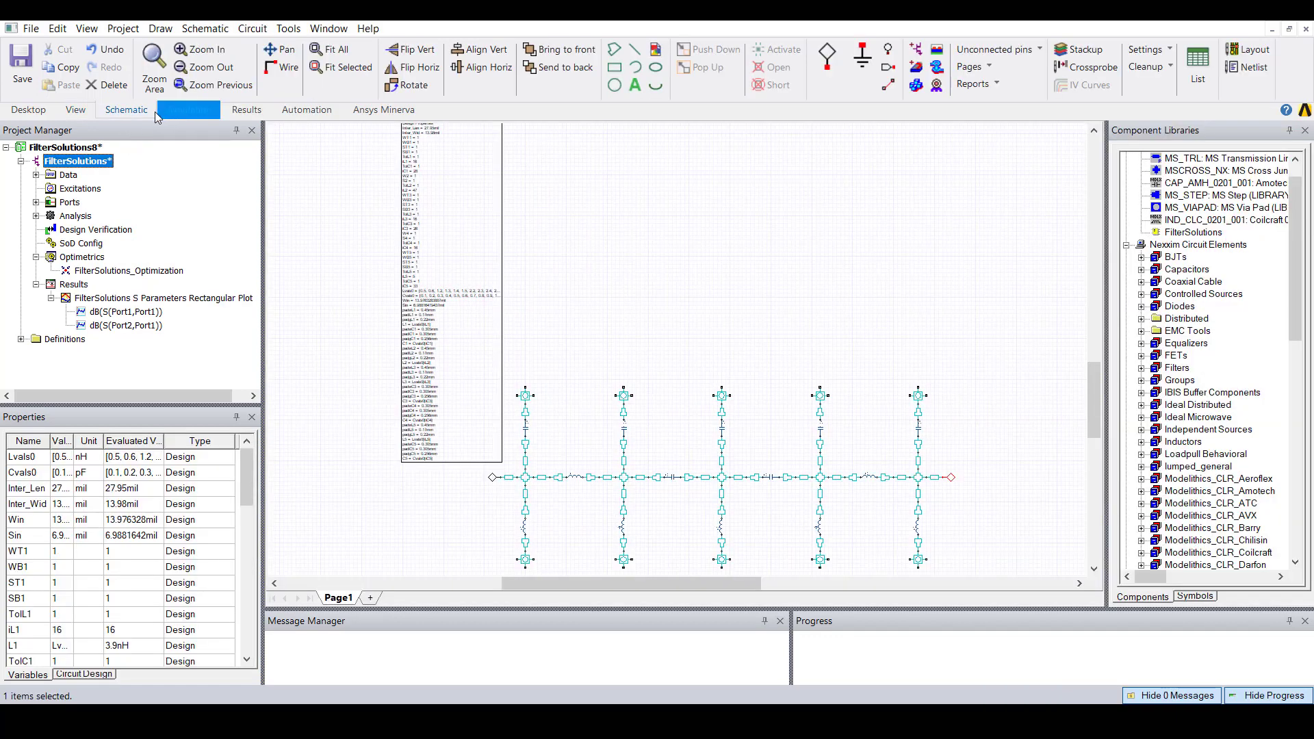
left_click(180, 114)
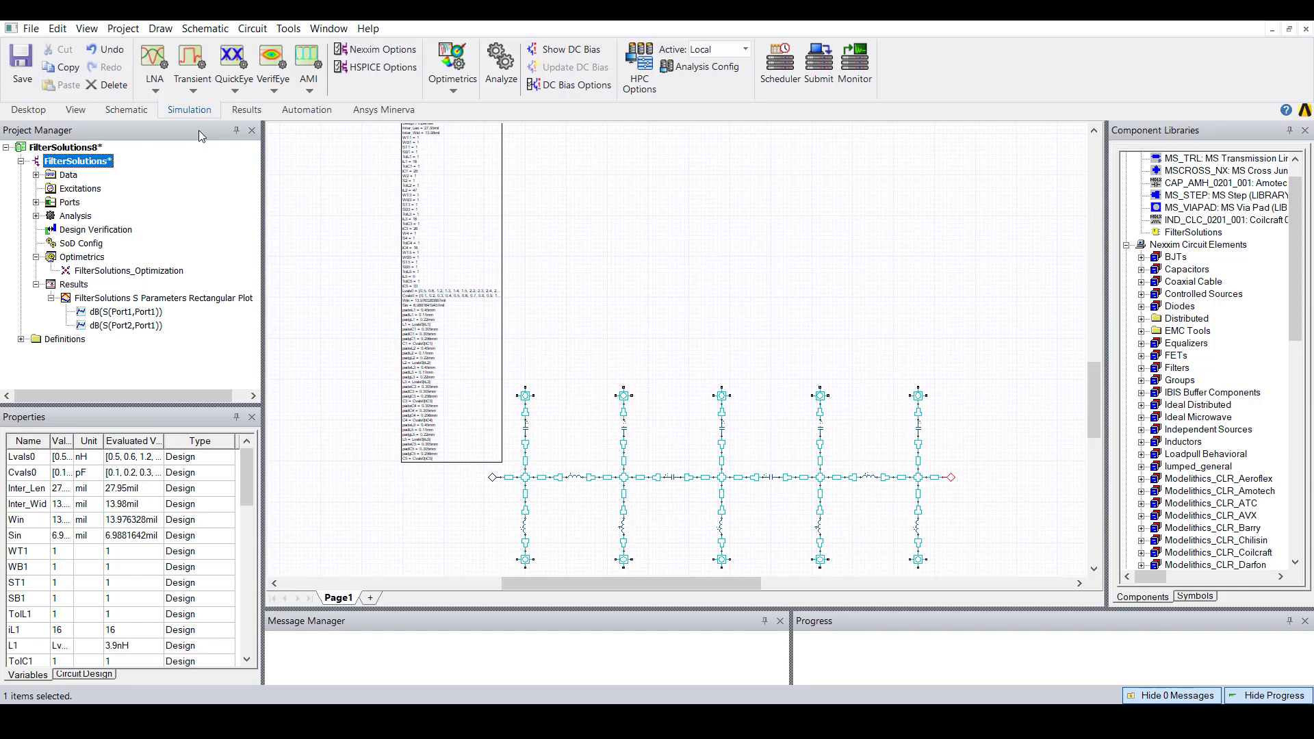
left_click(502, 77)
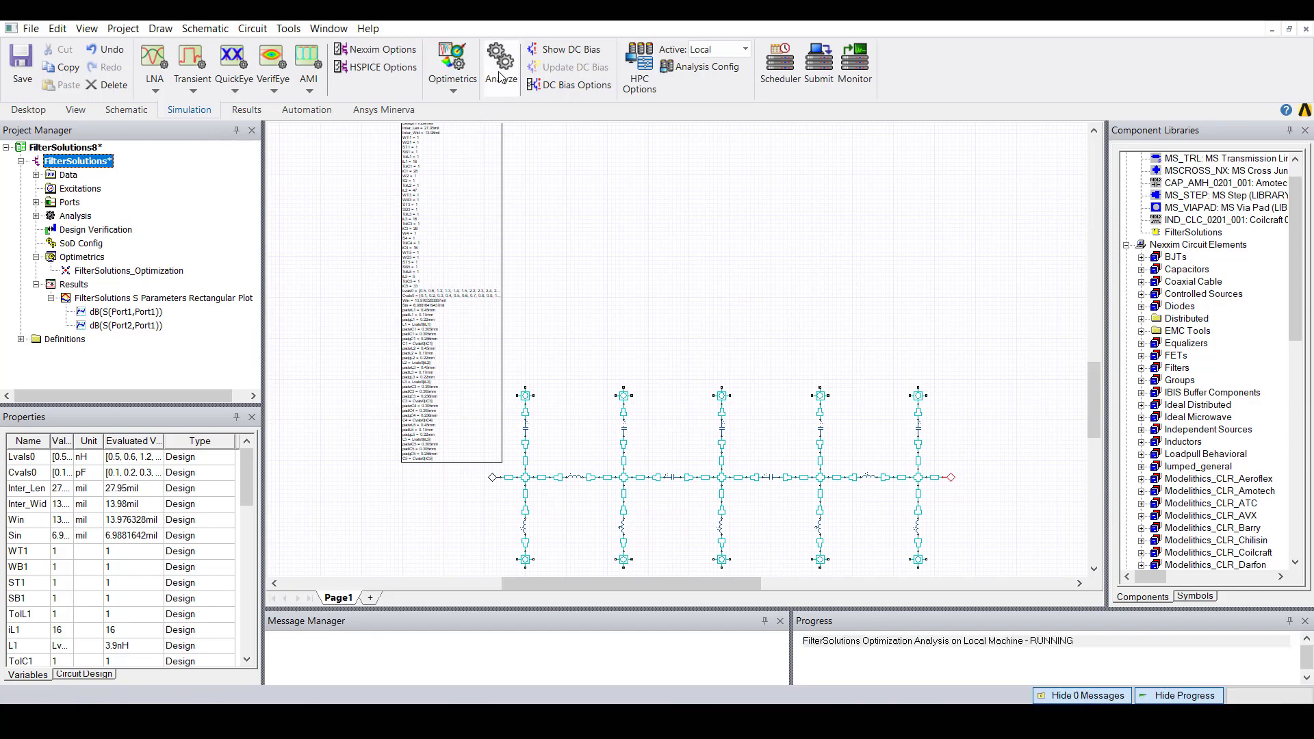
double_click(131, 299)
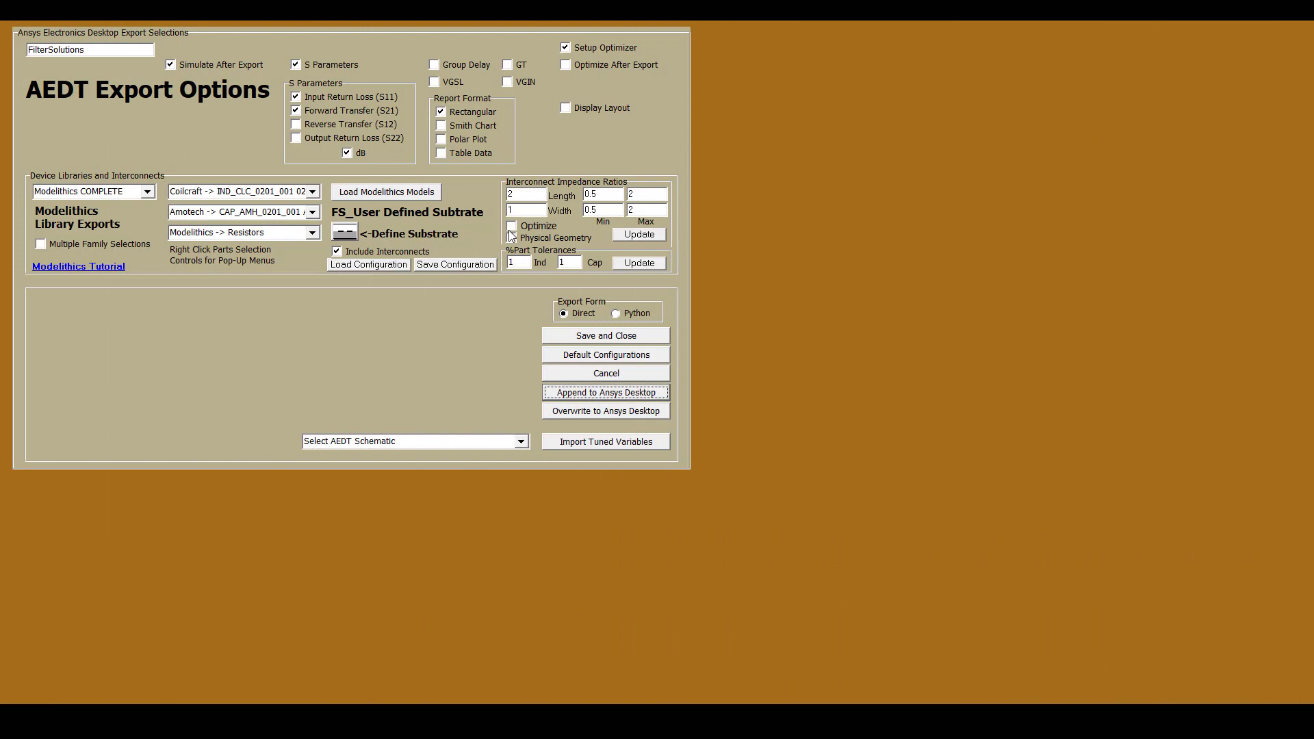
Enable Optimize for Interconnect Impedance Ratios and apply the AEDT export settings with Update
left_click(512, 227)
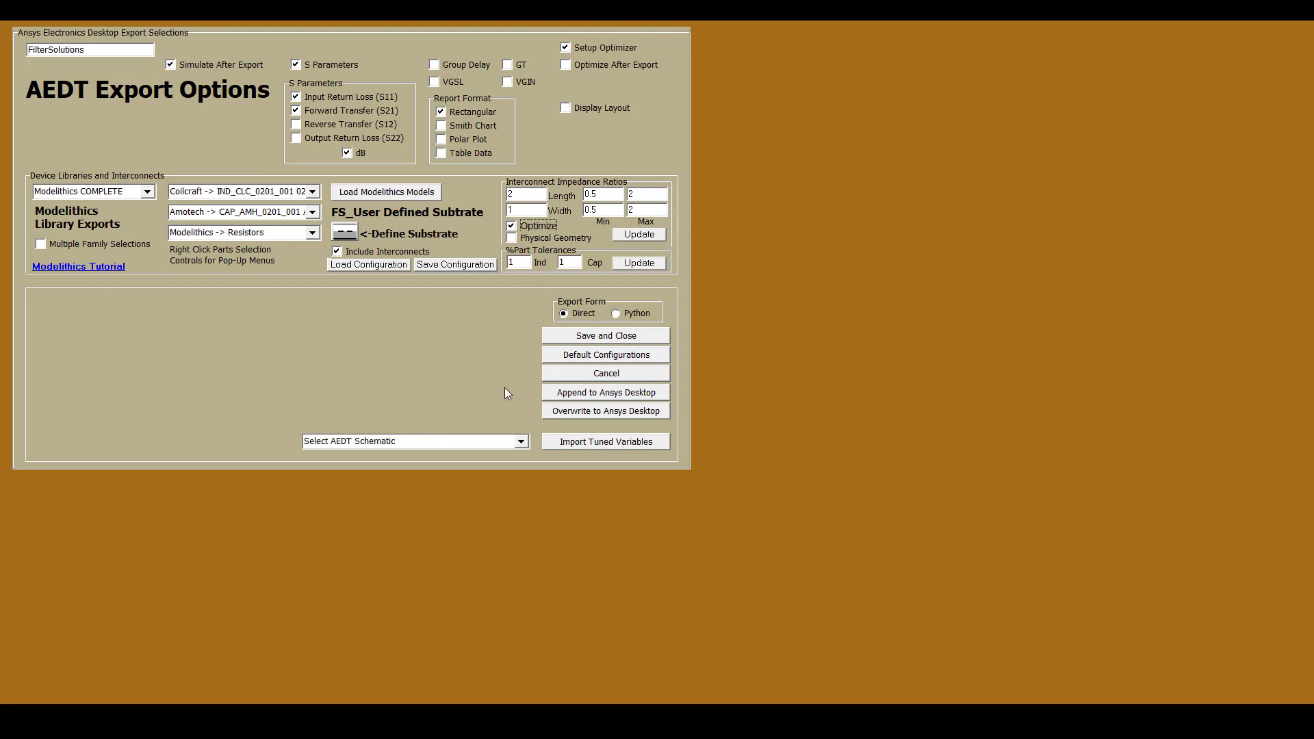
left_click(522, 444)
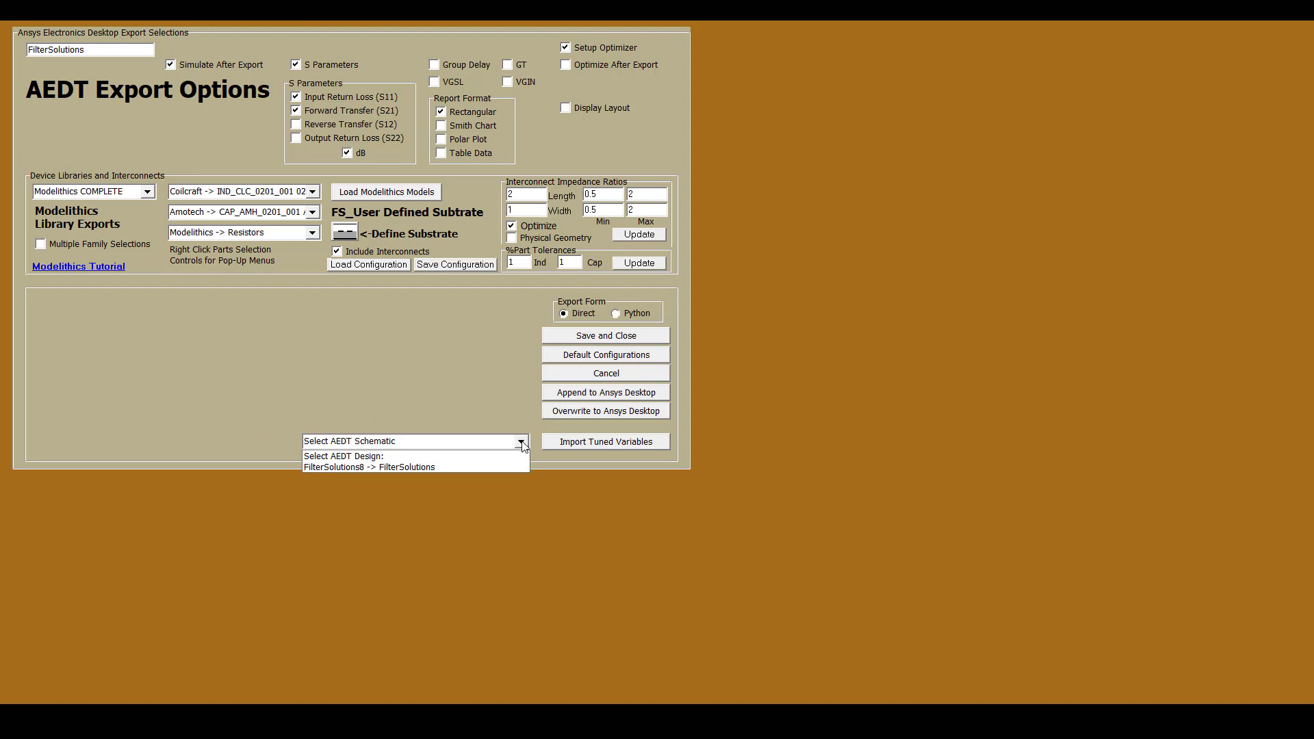
left_click(522, 444)
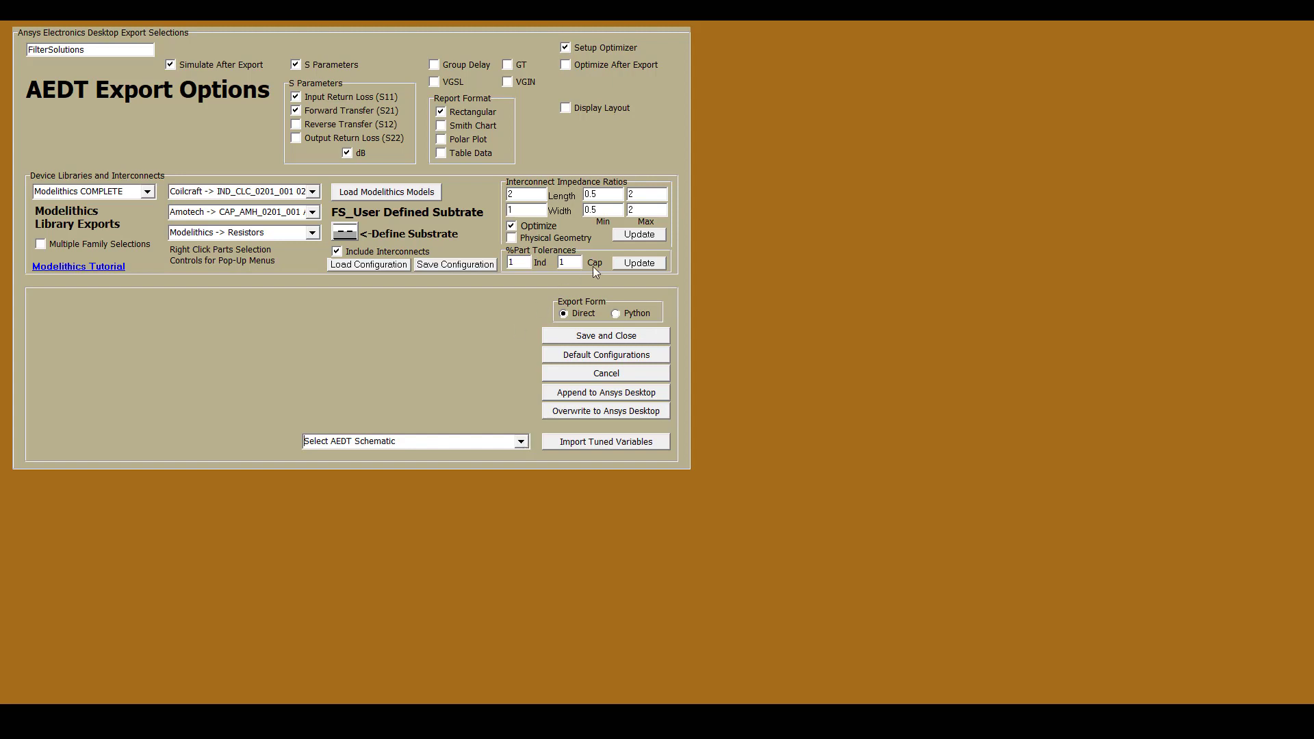
left_click(623, 237)
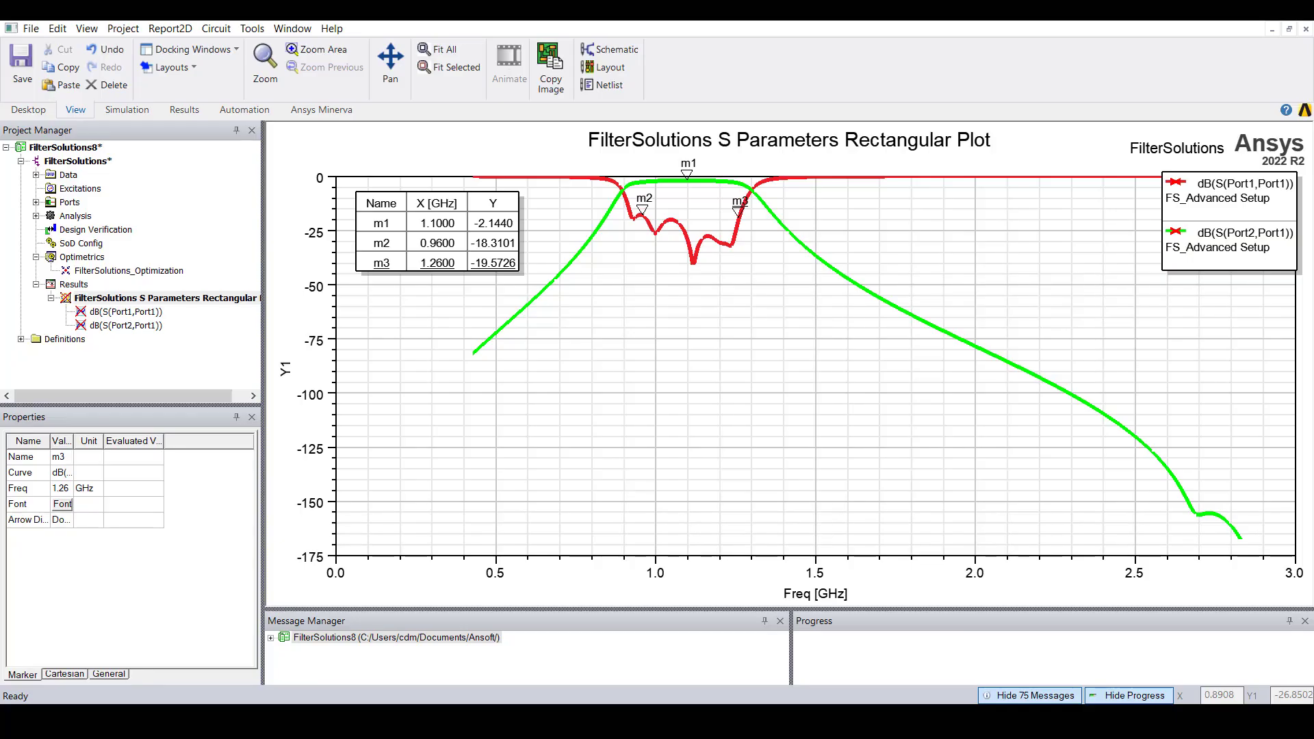
Open the FilterSolutions circuit schematic with its simulation tools ready for analysis
double_click(77, 161)
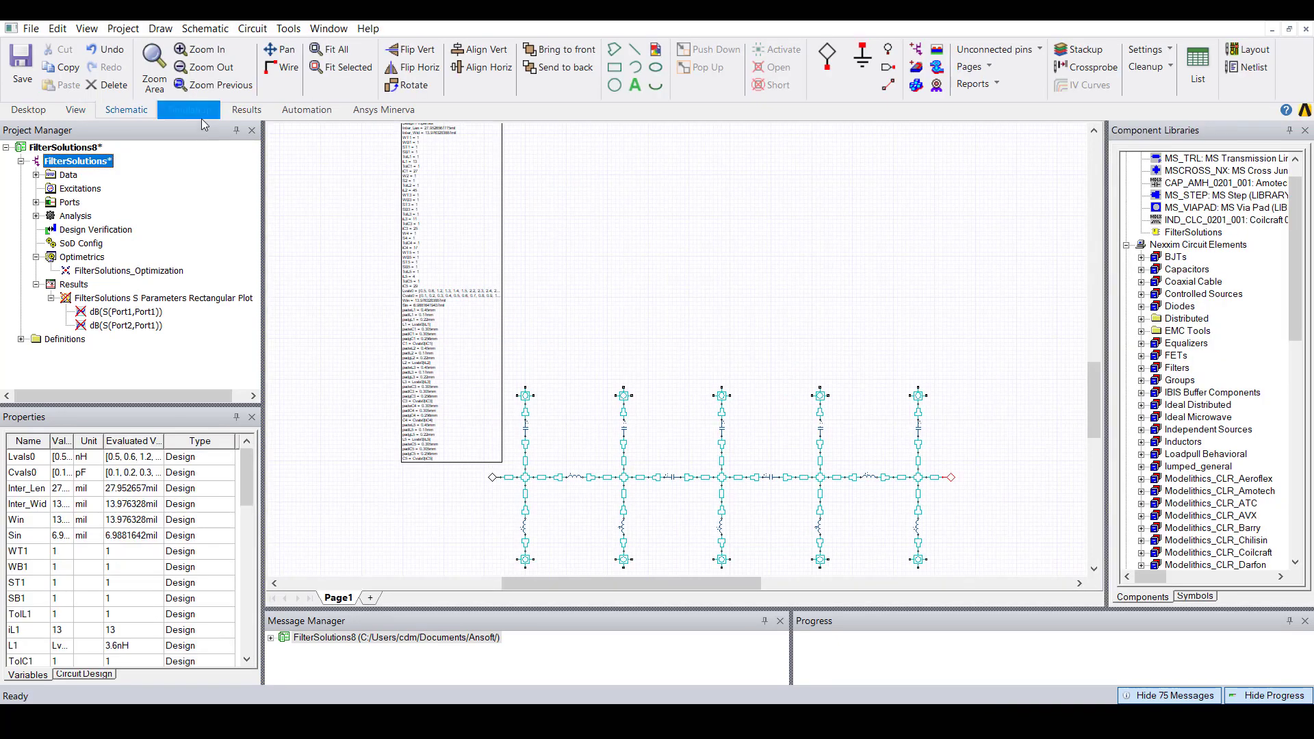
left_click(203, 116)
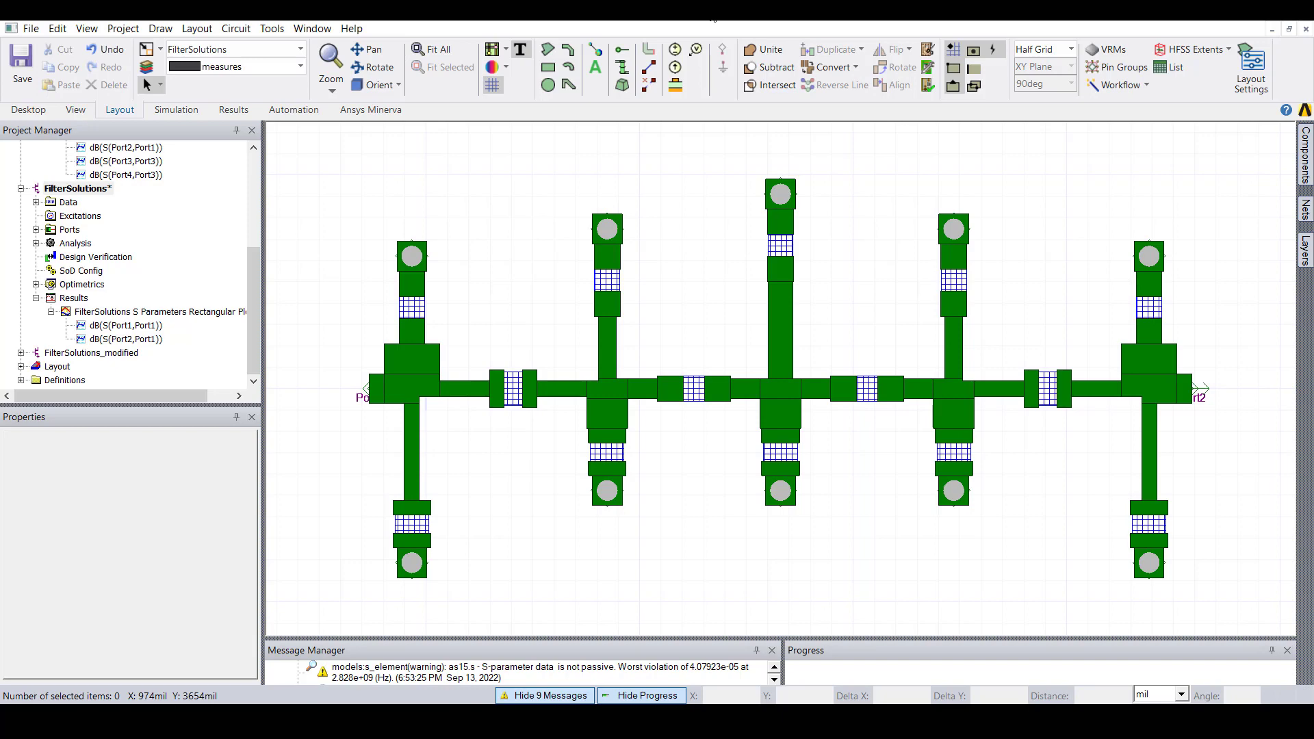
Open the Layout design to view the optimized filter's board layout
double_click(59, 366)
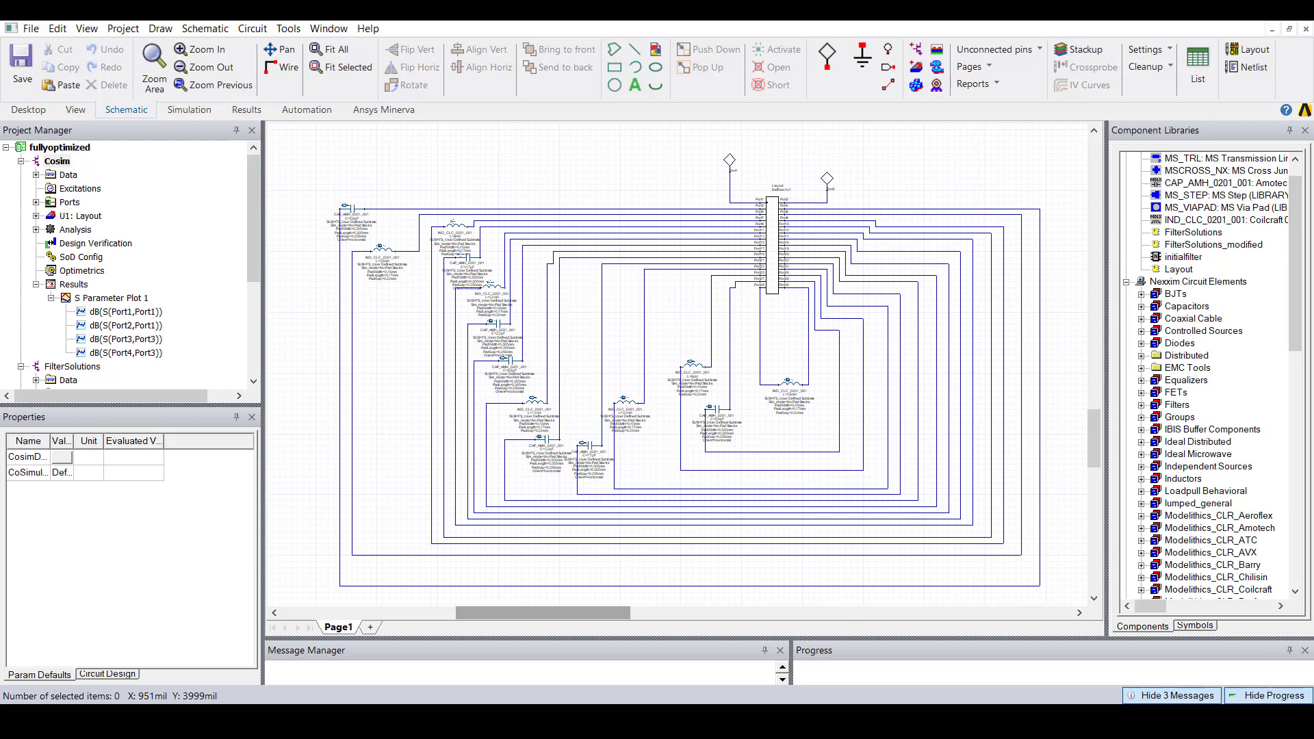
Open S Parameter Plot 1 under the Cosim design's Results
double_click(116, 297)
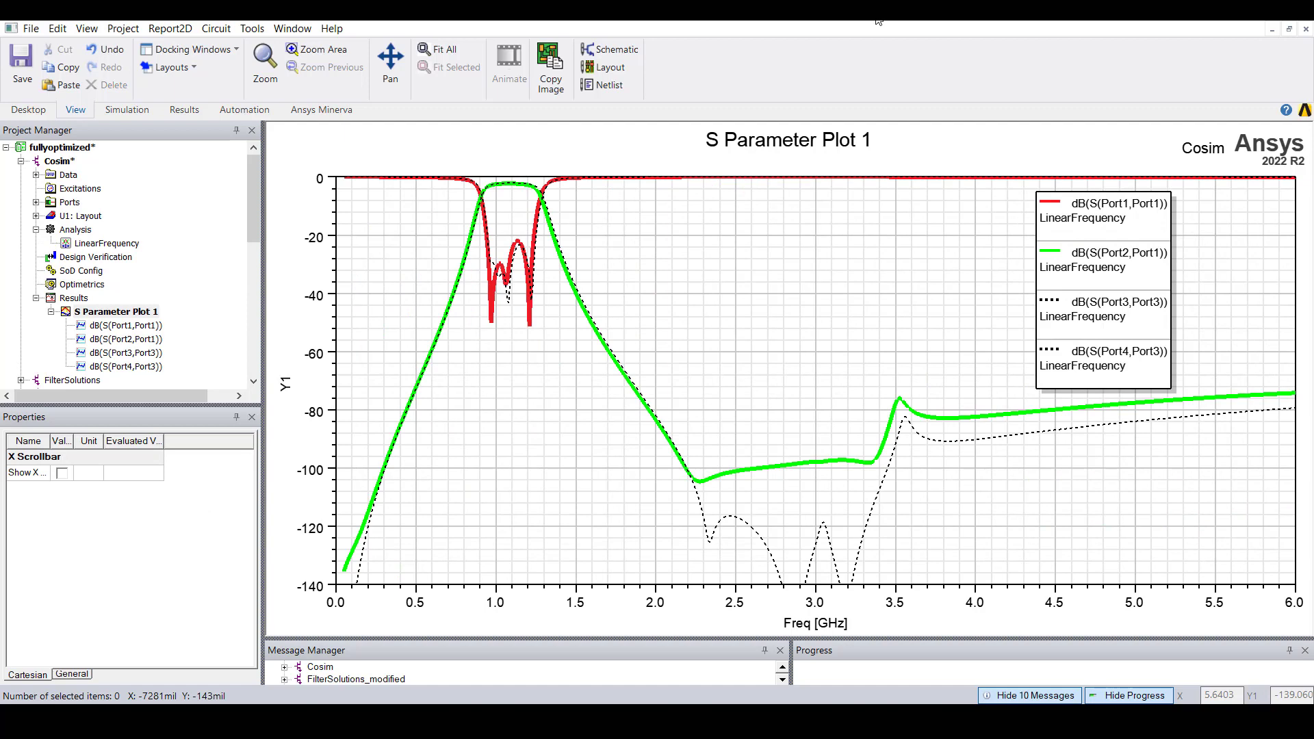
Undo the wider frequency sweep with Ctrl+Z, restoring the 0–3 GHz co-simulation plot
key("ctrl+z")
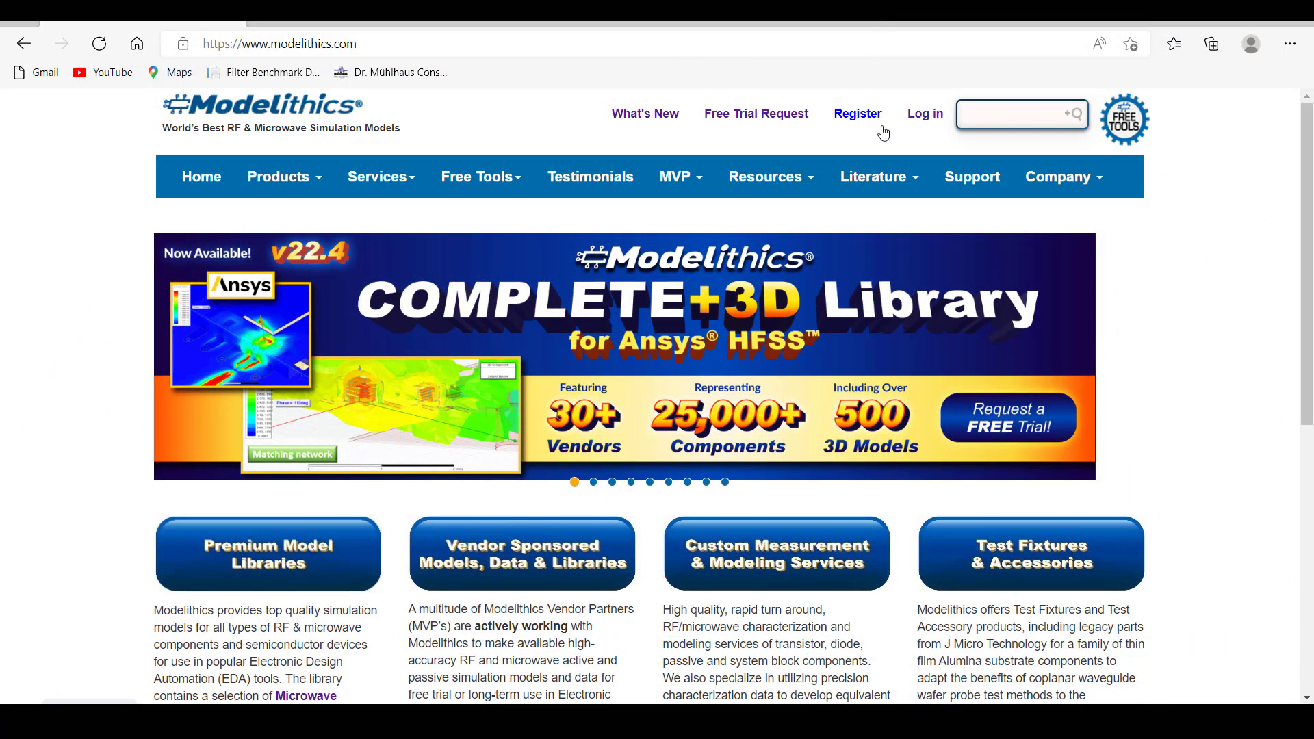
Go to Literature > Application Notes on modelithics.com and scroll down to the notes table
left_click(900, 217)
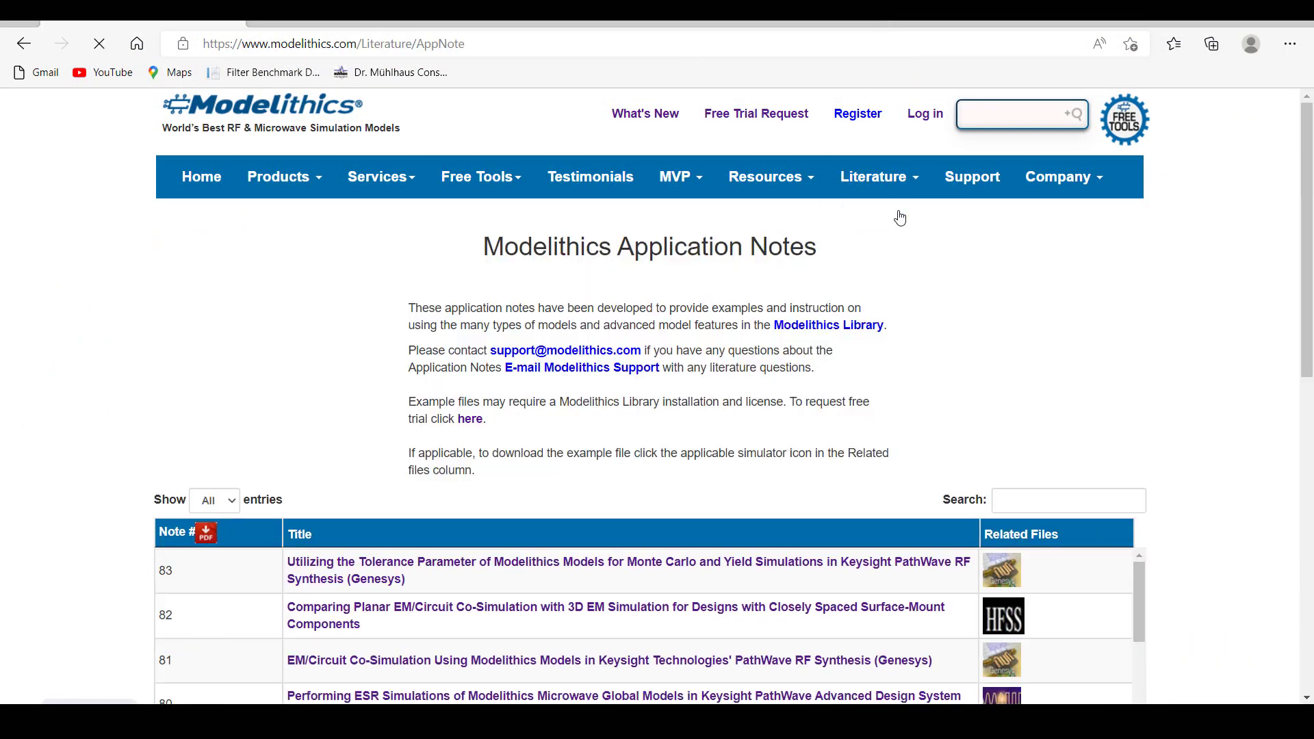
scroll(1186, 374, "down", 2)
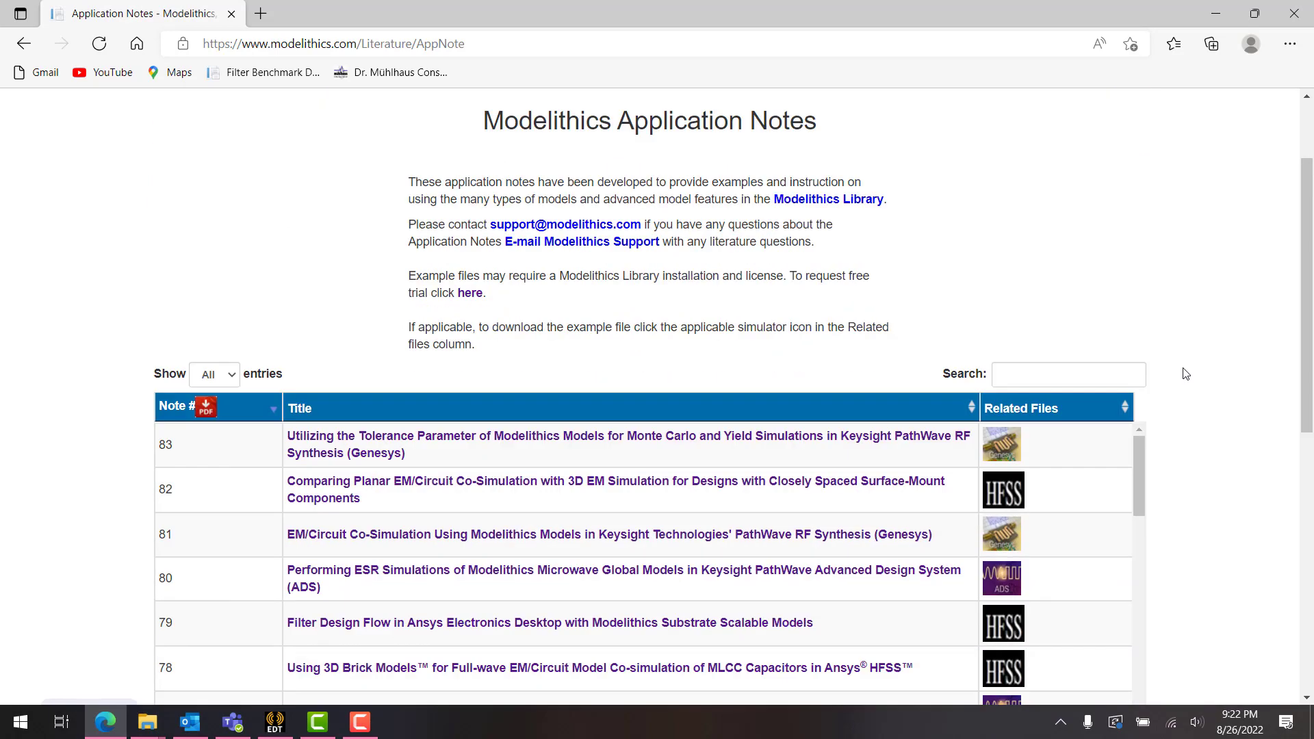